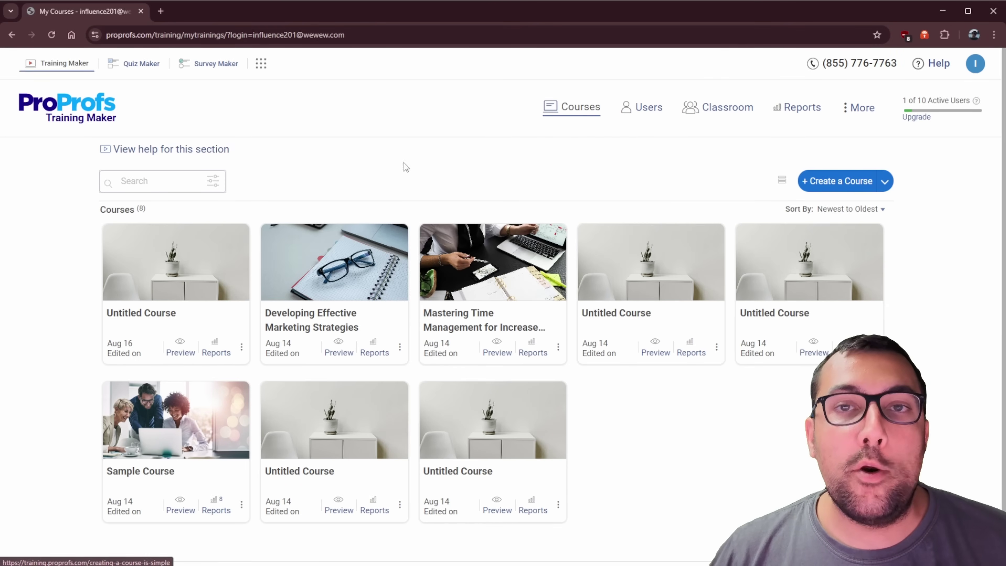
Step: Locate the Create a Course button on the My Courses dashboard
mouse_move(192, 271)
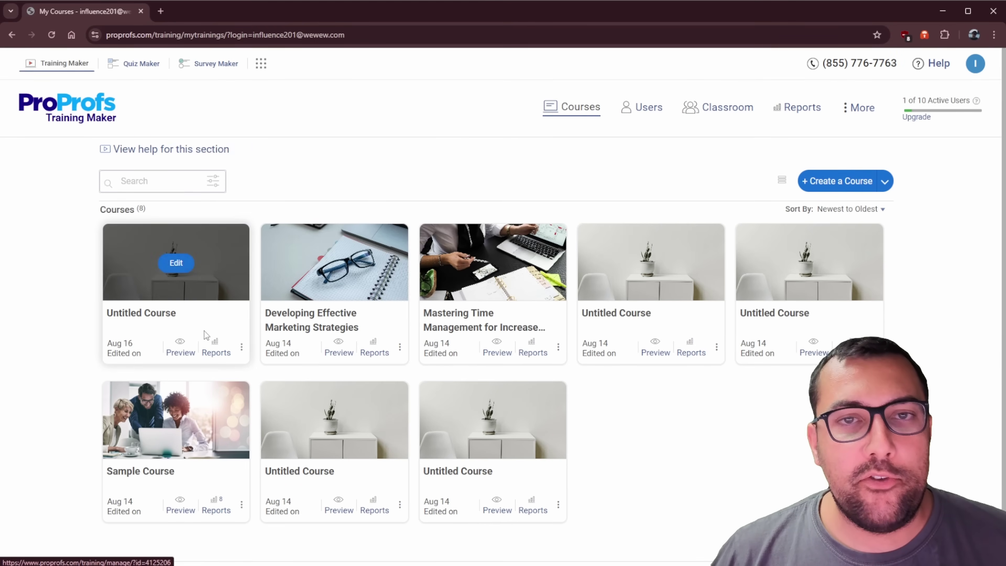
mouse_move(780, 315)
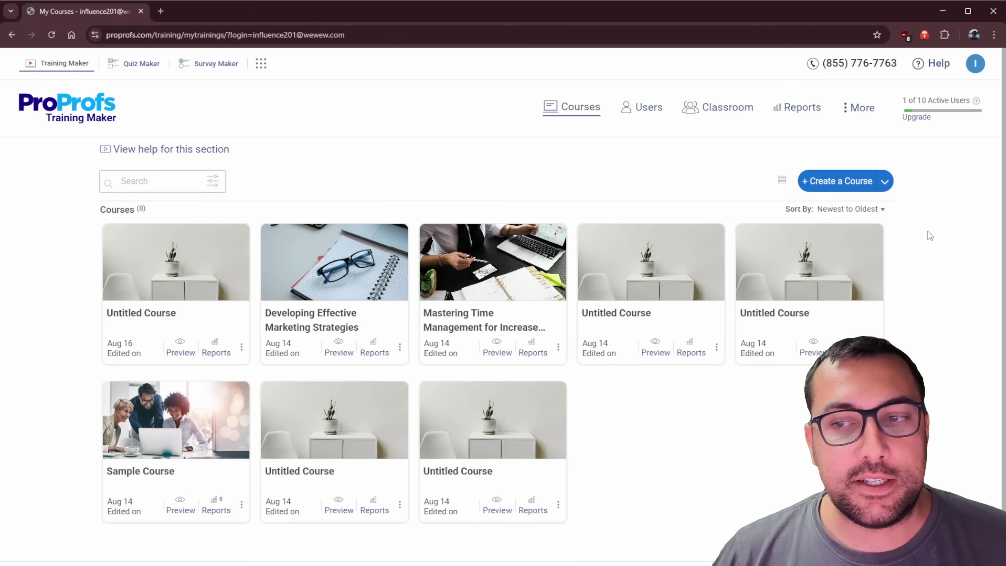
Step: Choose Create Using ProProfs AI from the Create a Course dropdown
click(828, 183)
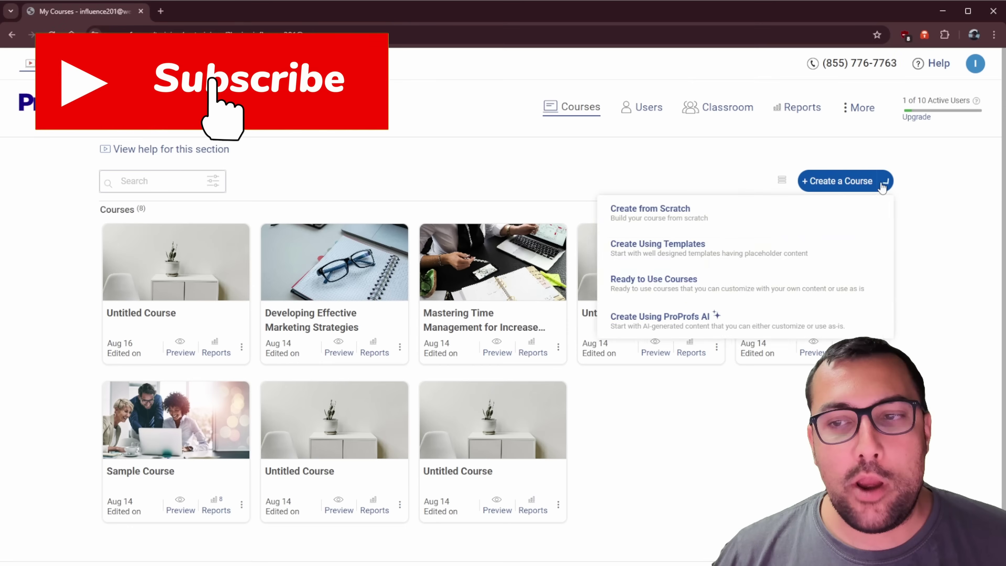
click(701, 328)
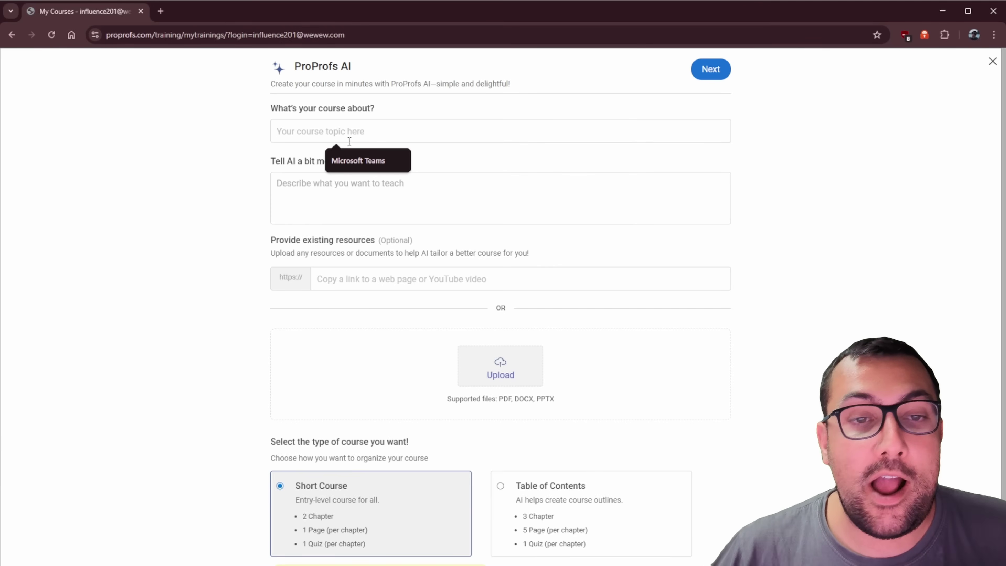
Step: Set the topic to Microsoft Teams, paste a feature description, and choose Table of Contents
click(352, 159)
click(355, 182)
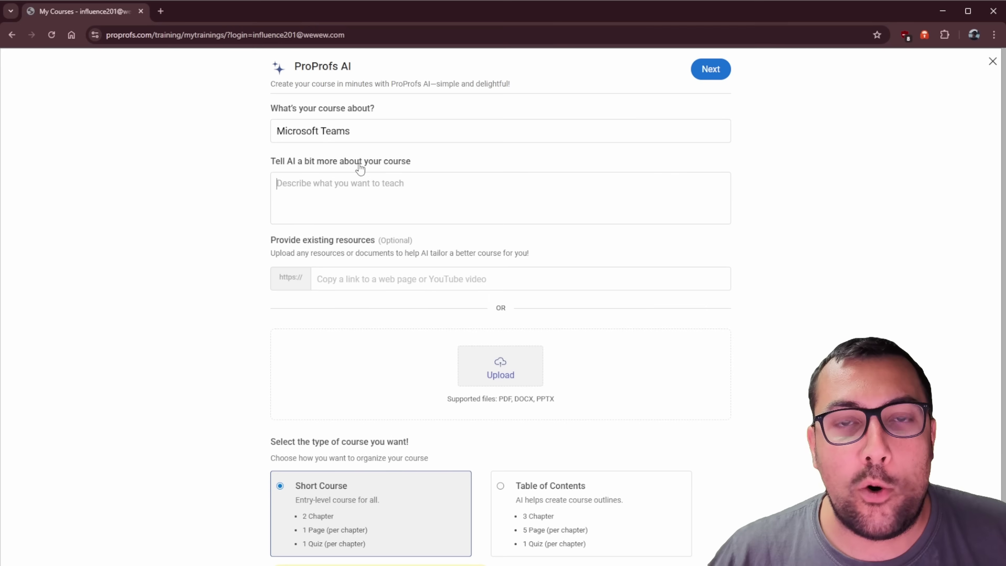
text(How to use Microsoft teams including chat, teams, calendar, planner, activity tab and video calls)
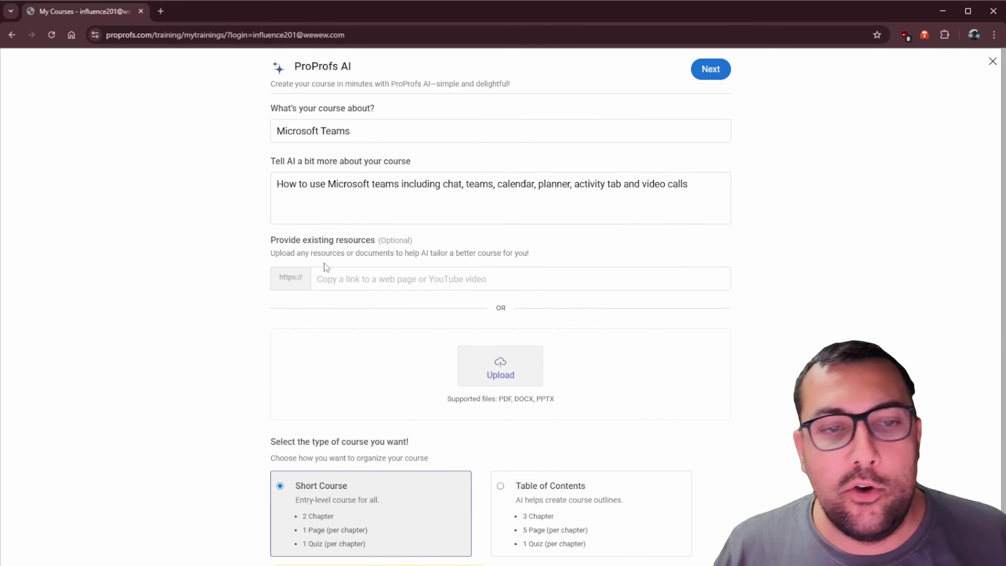
scroll(385, 282, down, 1)
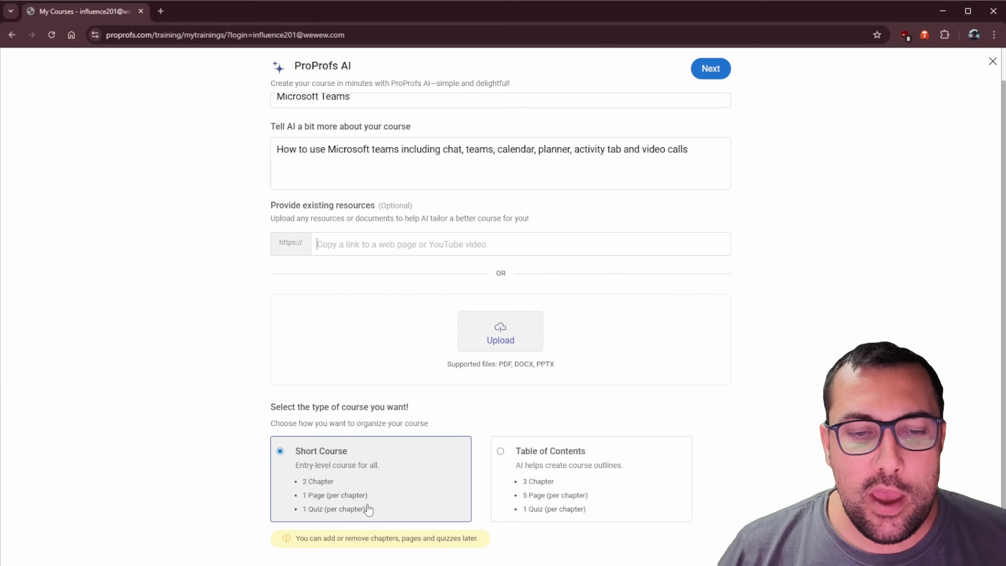
click(557, 500)
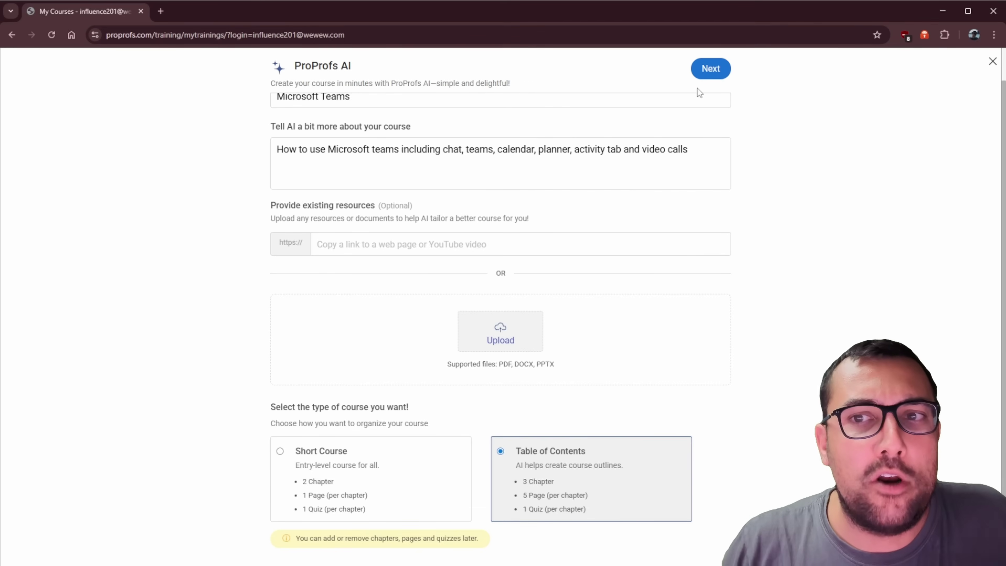
Step: Generate a three-chapter outline, with Chapter 1 holding five pages and an Introduction Quiz
click(711, 80)
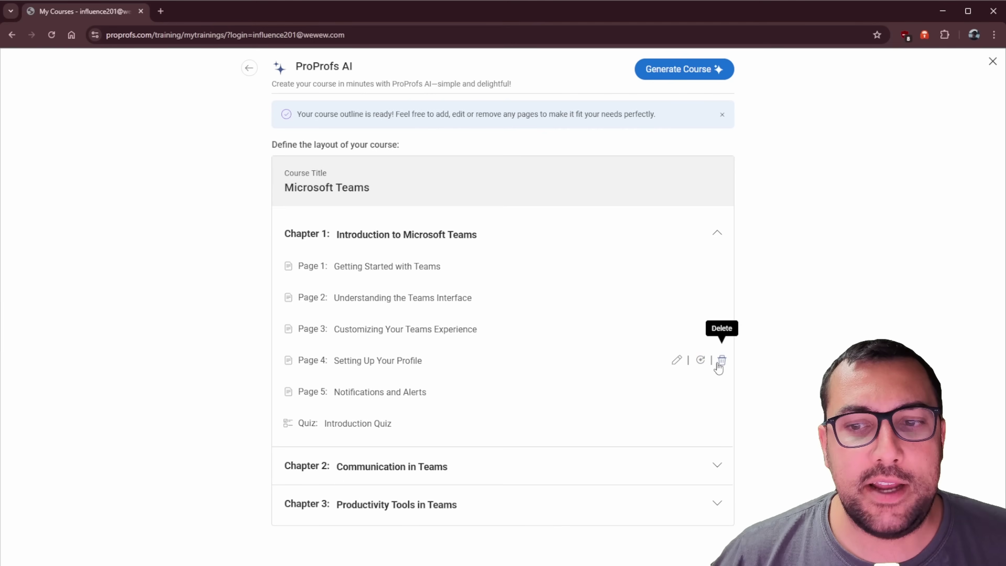
Step: Delete Setting Up Your Profile, regenerate Collaborating with External Users, and review Chapter 3
click(722, 360)
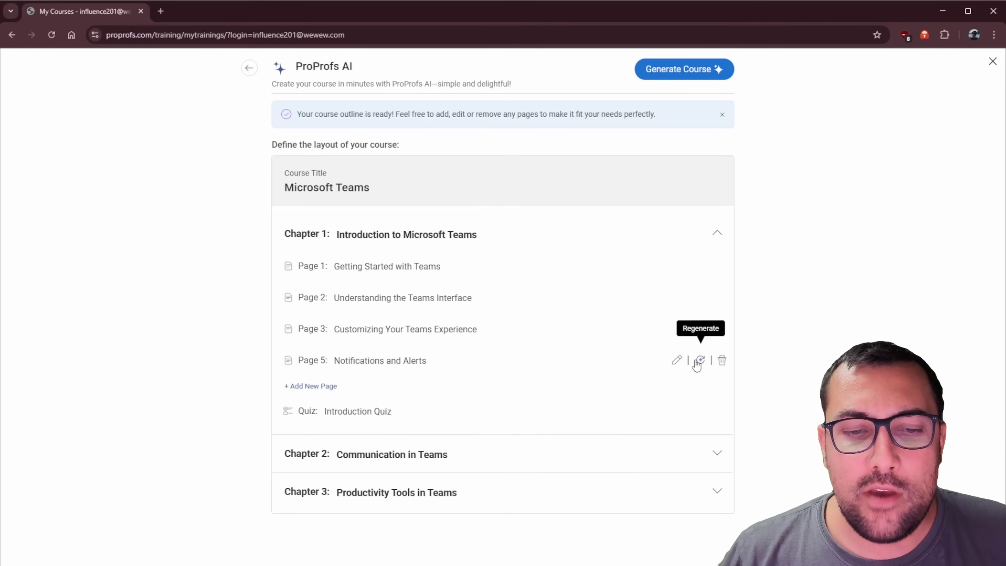
click(718, 455)
scroll(732, 383, down, 3)
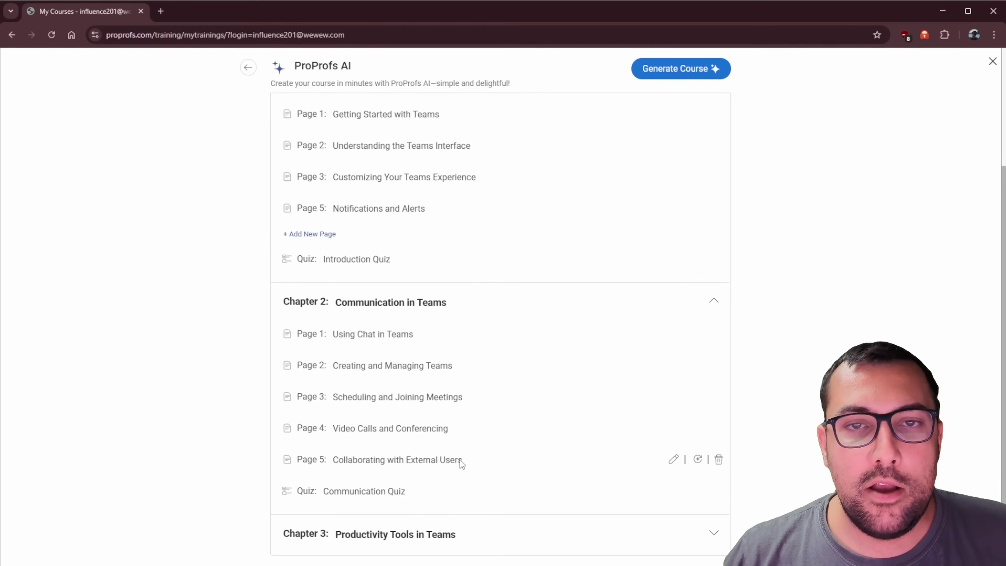
click(698, 460)
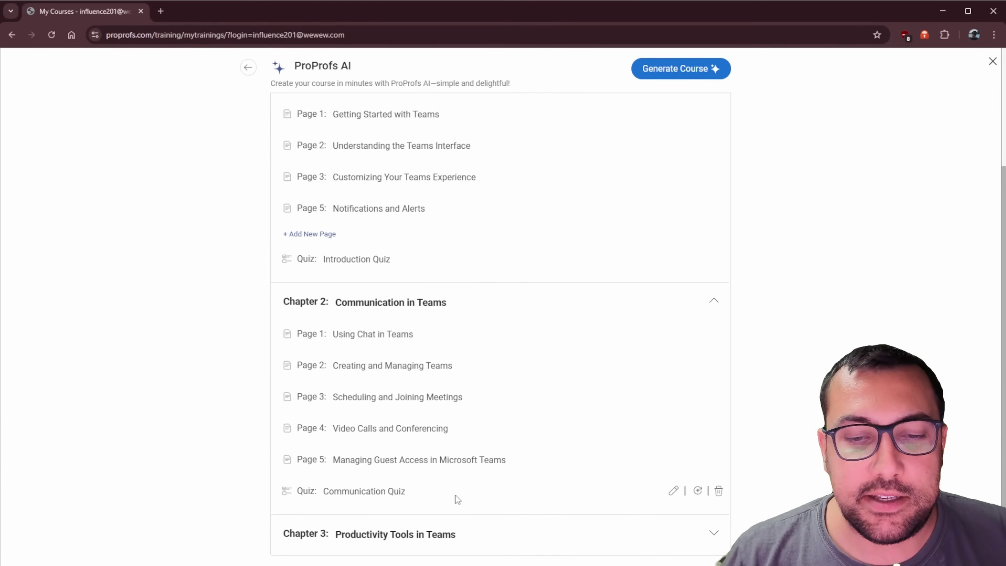
click(715, 535)
scroll(513, 403, down, 5)
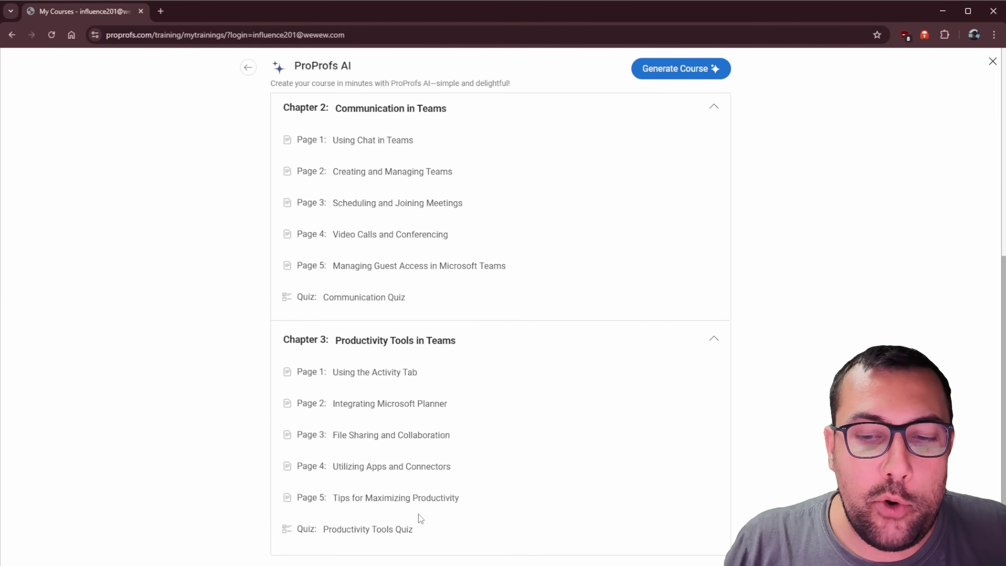
scroll(387, 451, up, 7)
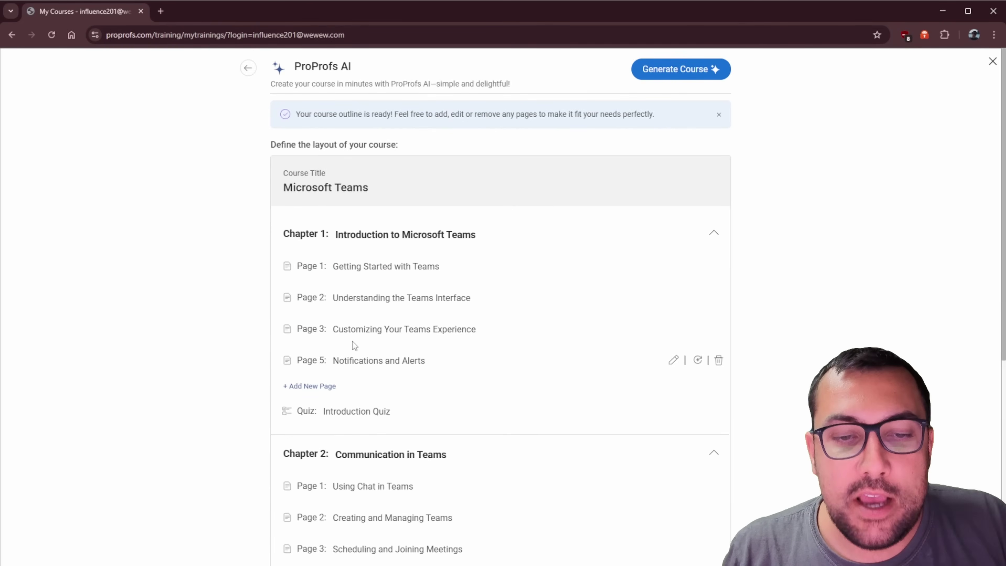
Step: Add Collaborating in Channels and Teams to Chapter 1, undo a Page 3 title edit, and generate the course
click(317, 386)
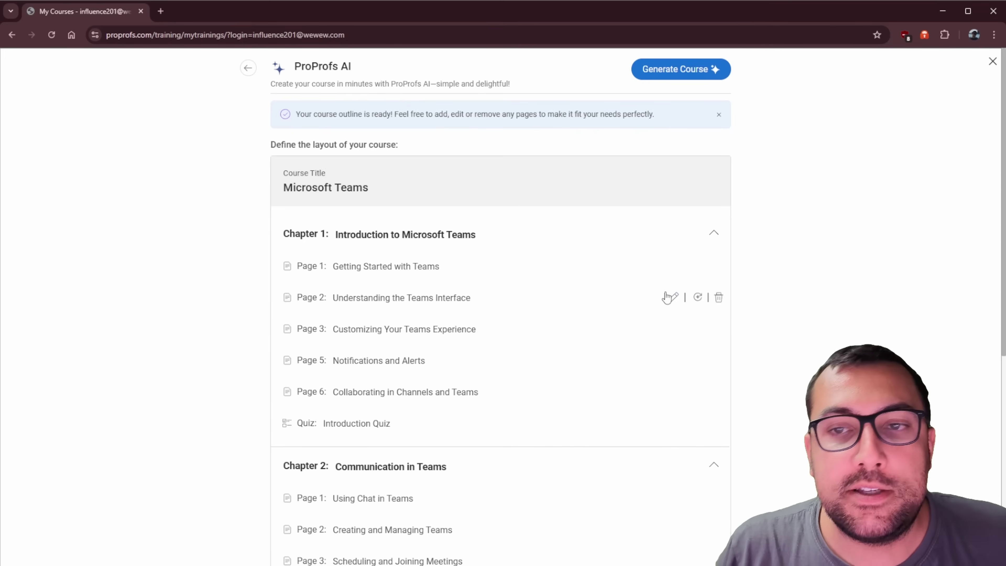
click(675, 329)
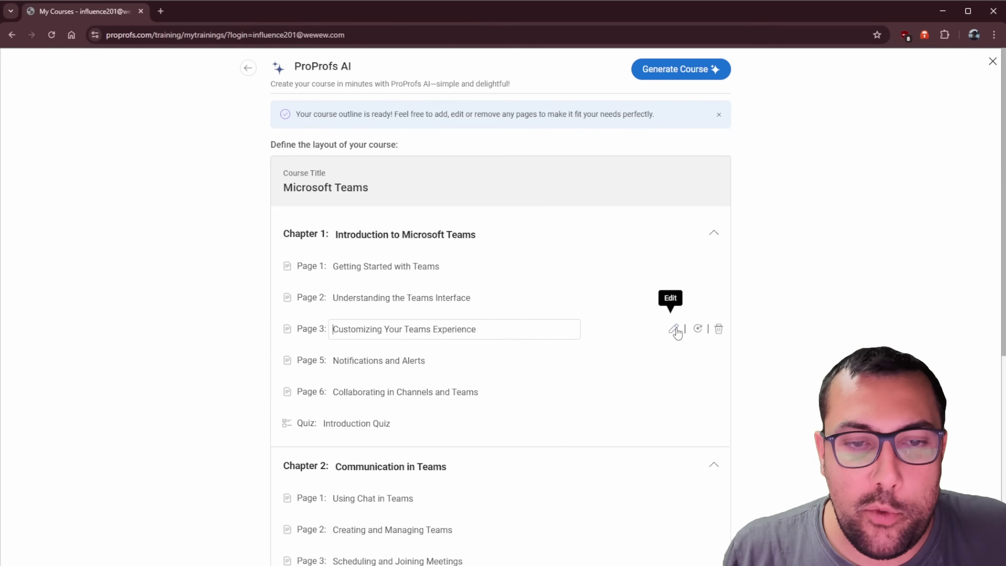
drag(546, 329, 263, 306)
text(dfghfdh)
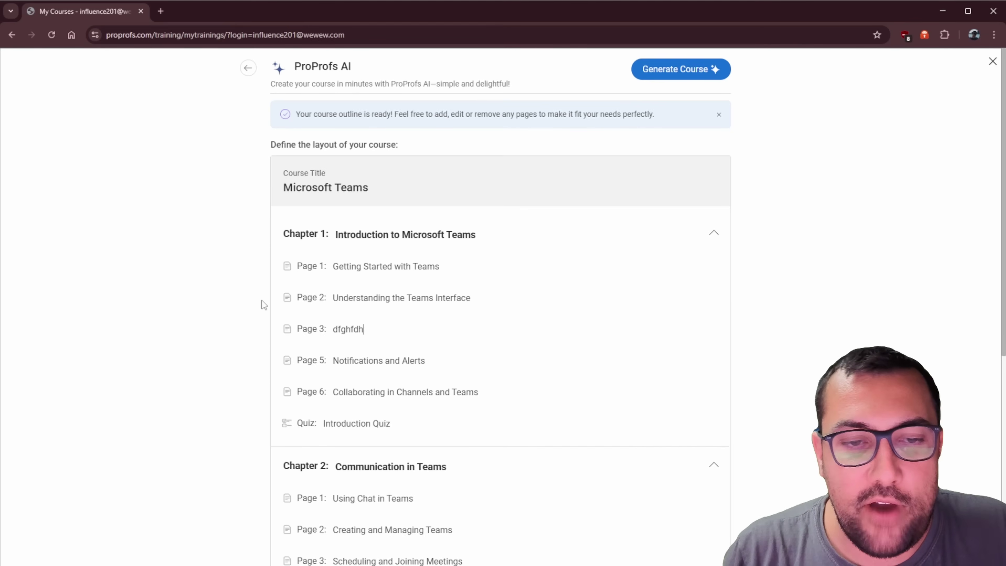
key(ctrl+z)
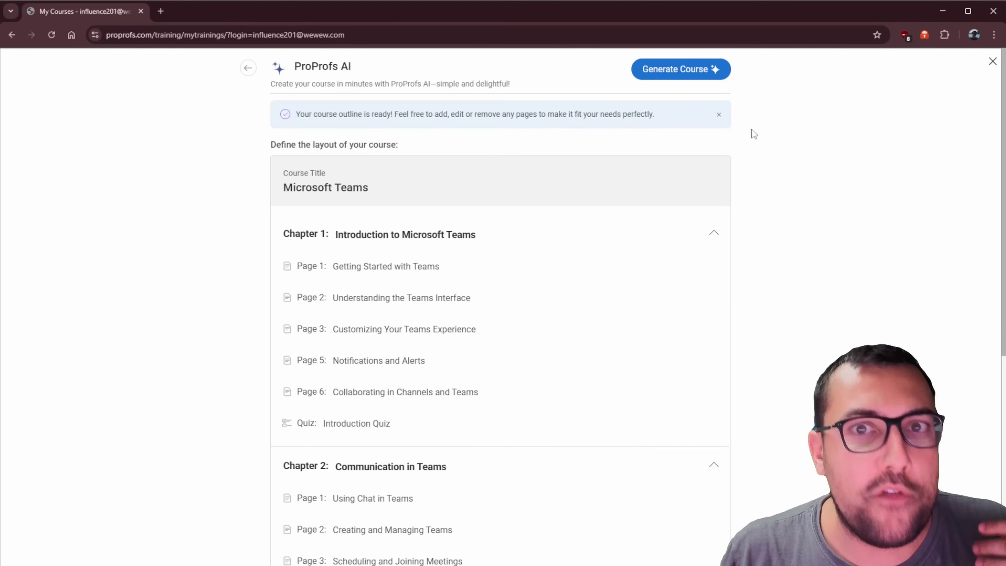
click(712, 76)
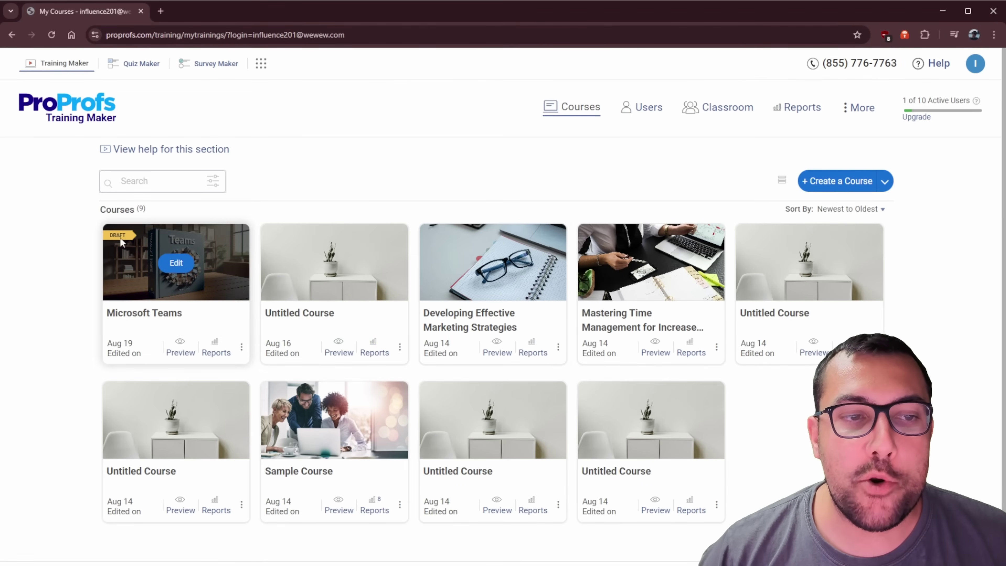
Step: Open the Microsoft Teams course in the editor, read its introduction, and go to Getting Started with Teams
click(161, 264)
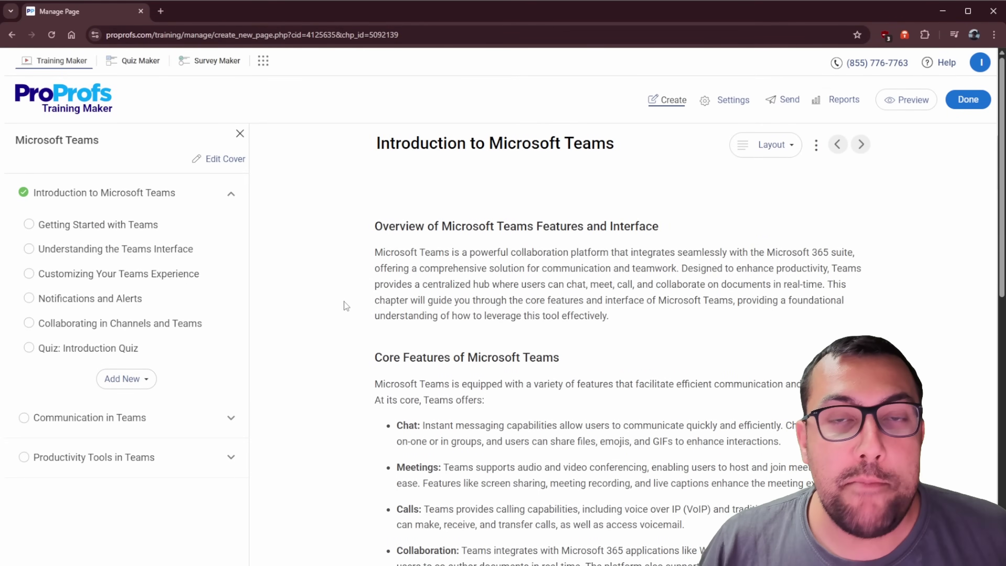
scroll(455, 274, down, 4)
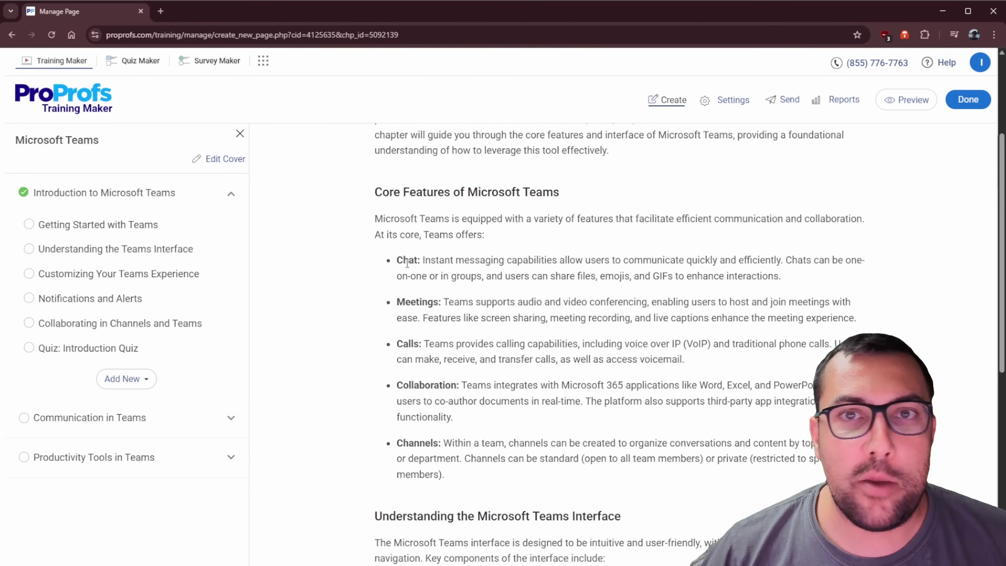
scroll(407, 263, down, 8)
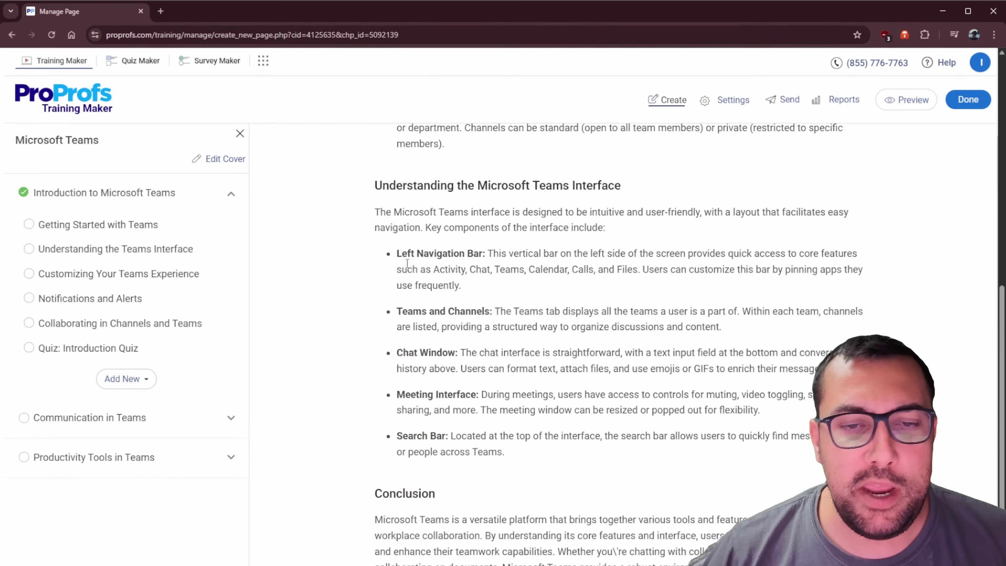
scroll(407, 263, down, 2)
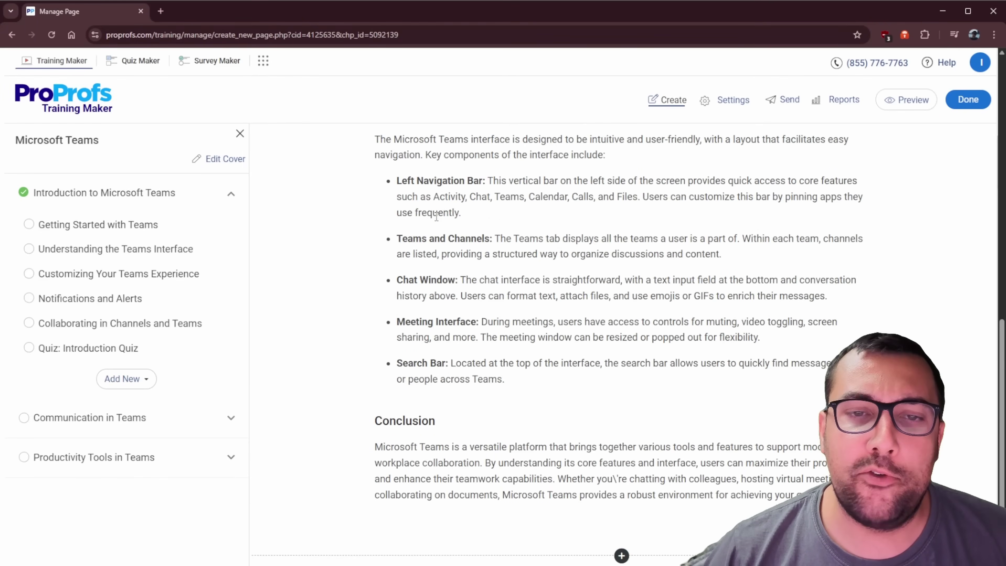
scroll(431, 218, up, 15)
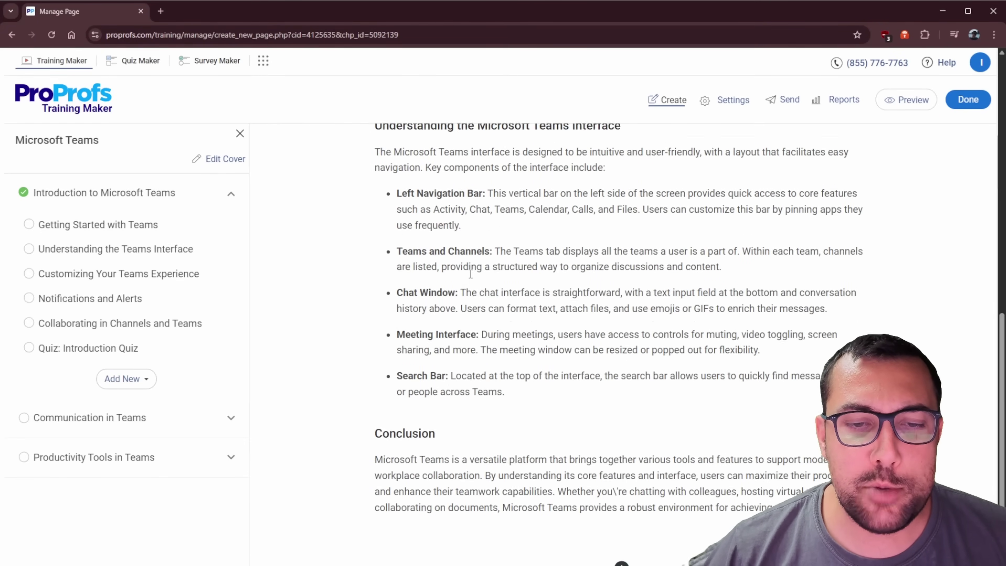
click(95, 224)
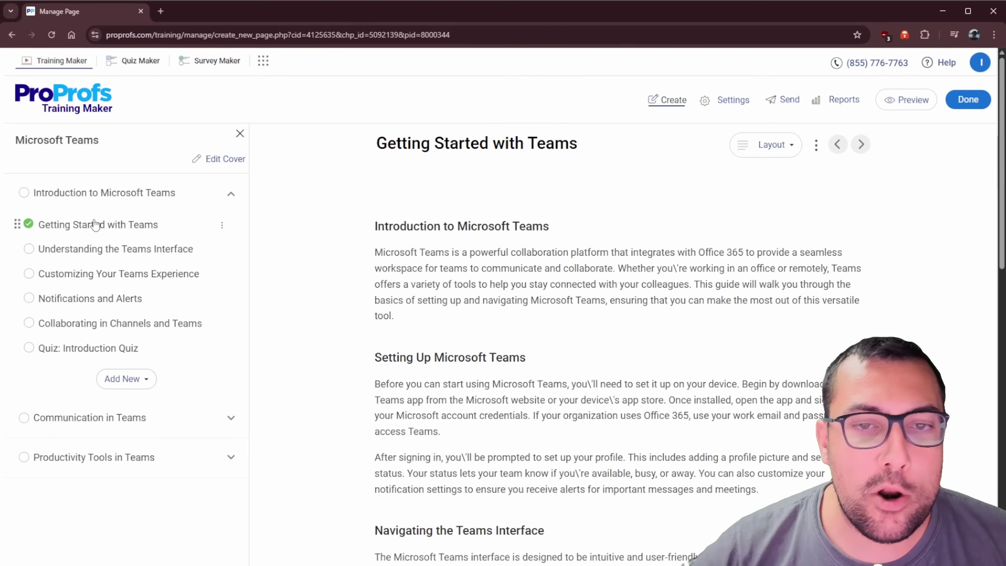
Step: Add a sentence about company login information after 'credentials.' on Getting Started with Teams
click(382, 252)
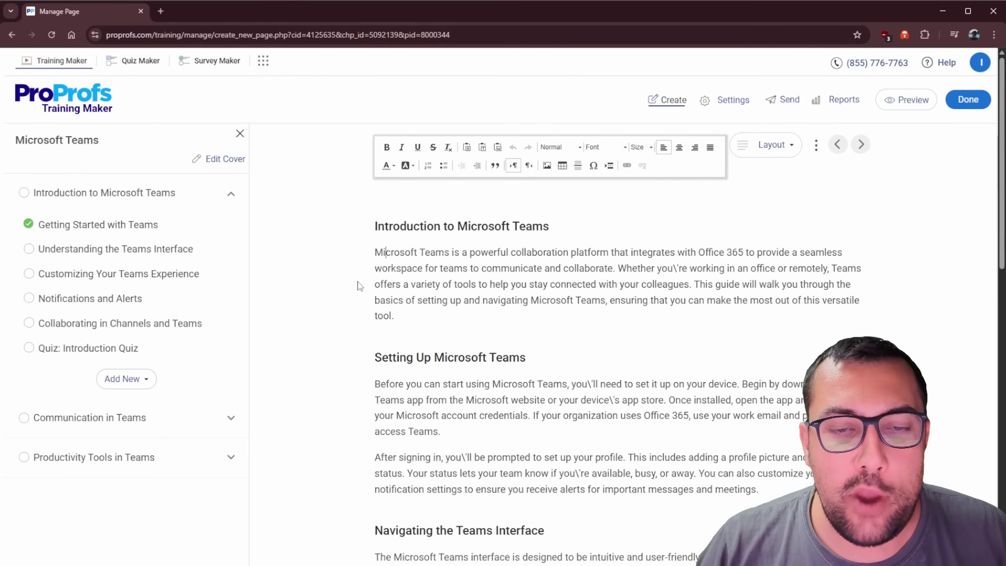
scroll(423, 292, down, 3)
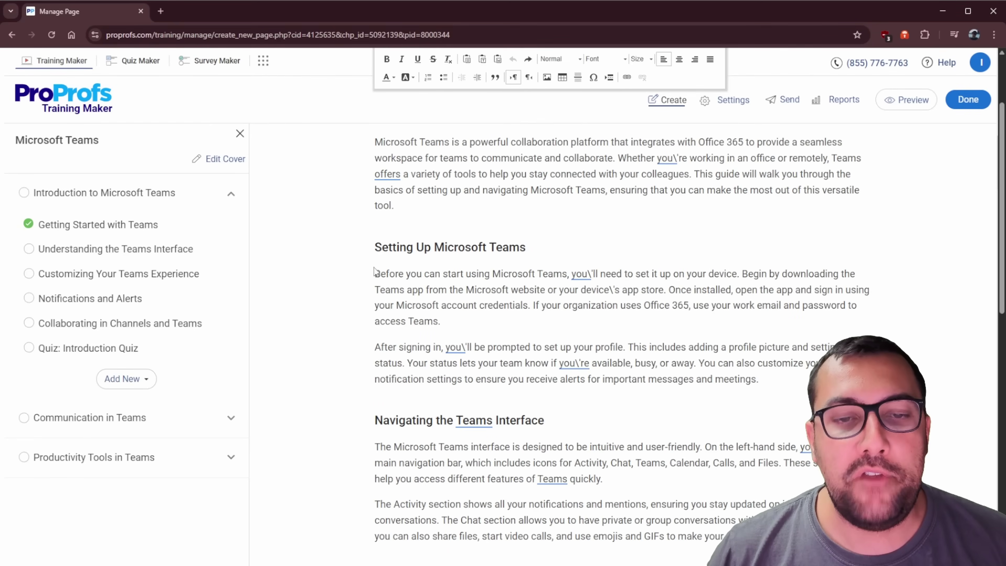
click(533, 307)
key(ctrl+v)
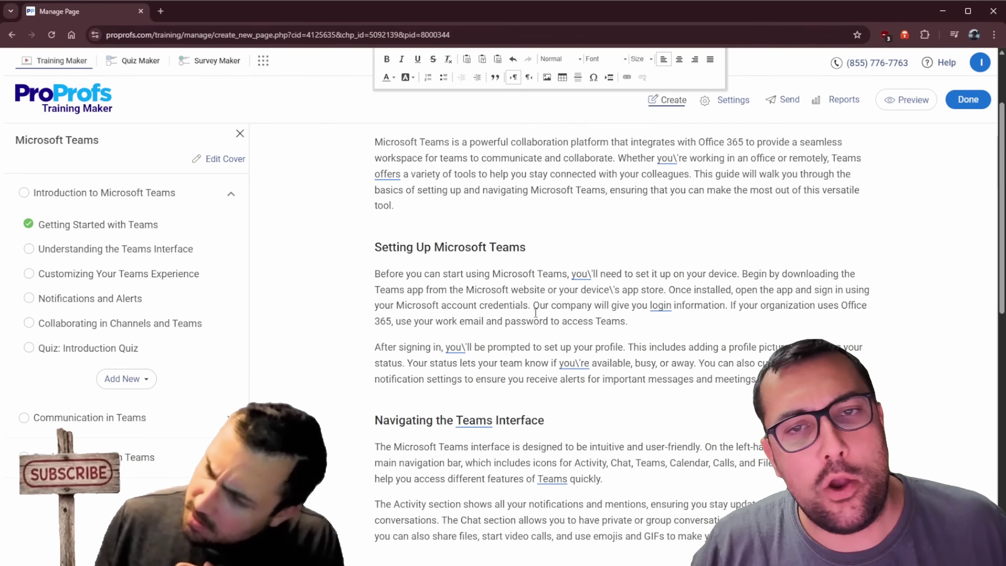
Step: Move on to the Understanding the Teams Interface and Customizing Your Teams Experience pages
scroll(536, 313, down, 4)
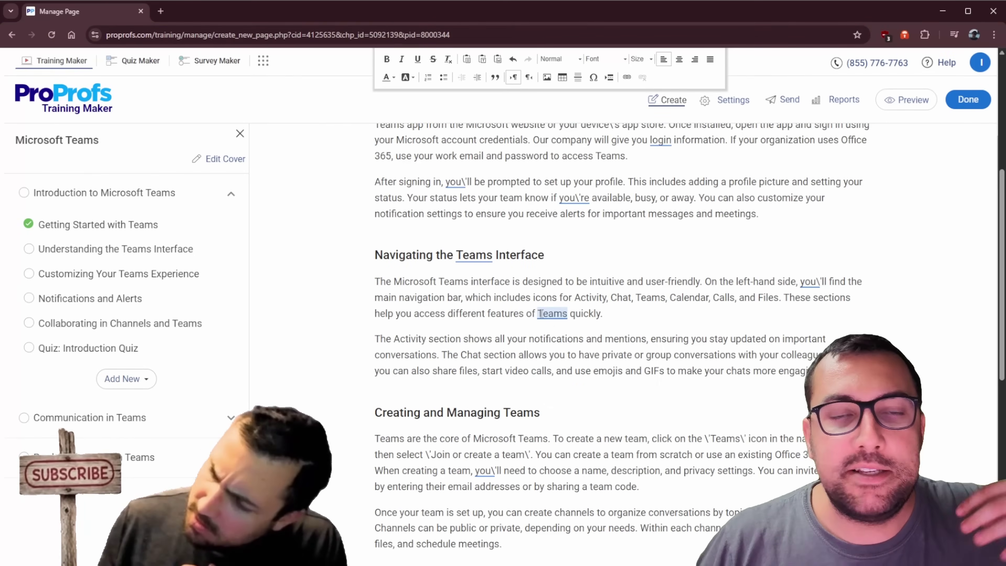
scroll(543, 312, down, 8)
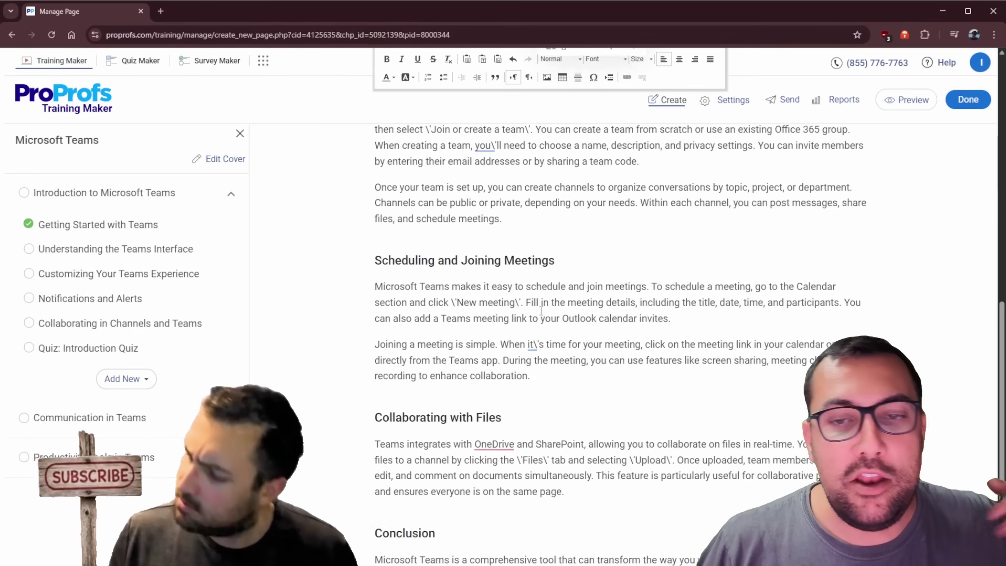
scroll(541, 311, up, 4)
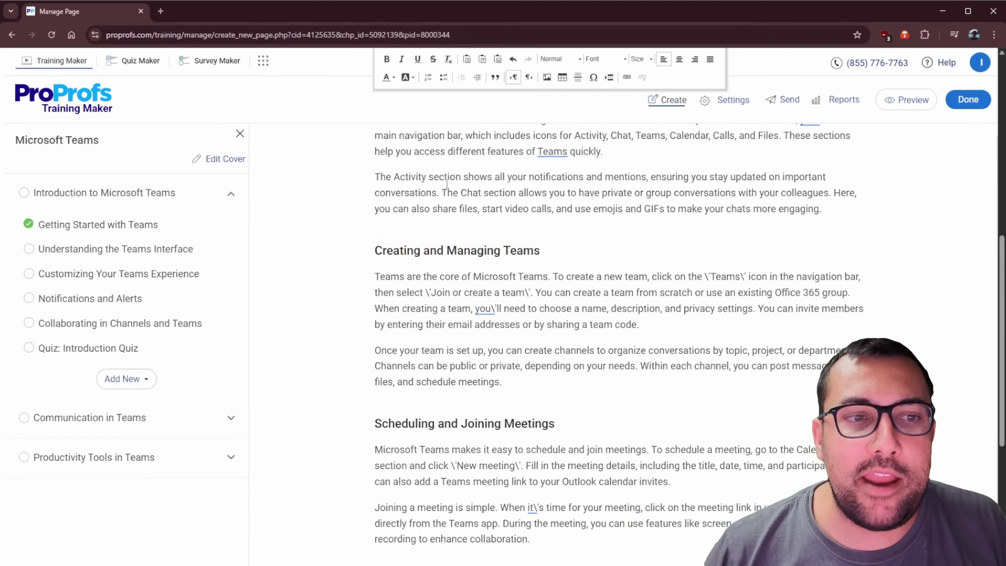
click(152, 243)
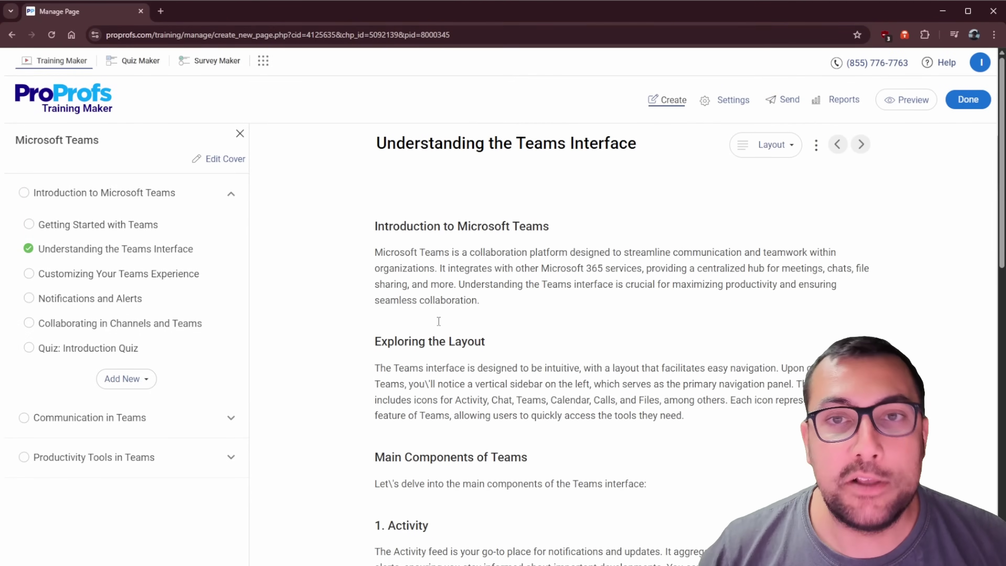
click(112, 278)
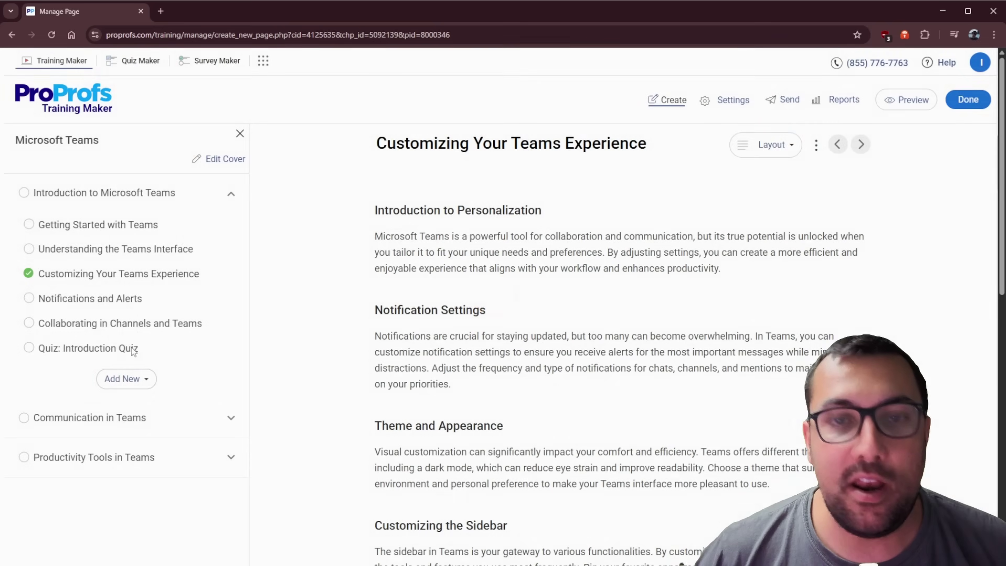
Step: Open the course's Introduction Quiz page
click(88, 348)
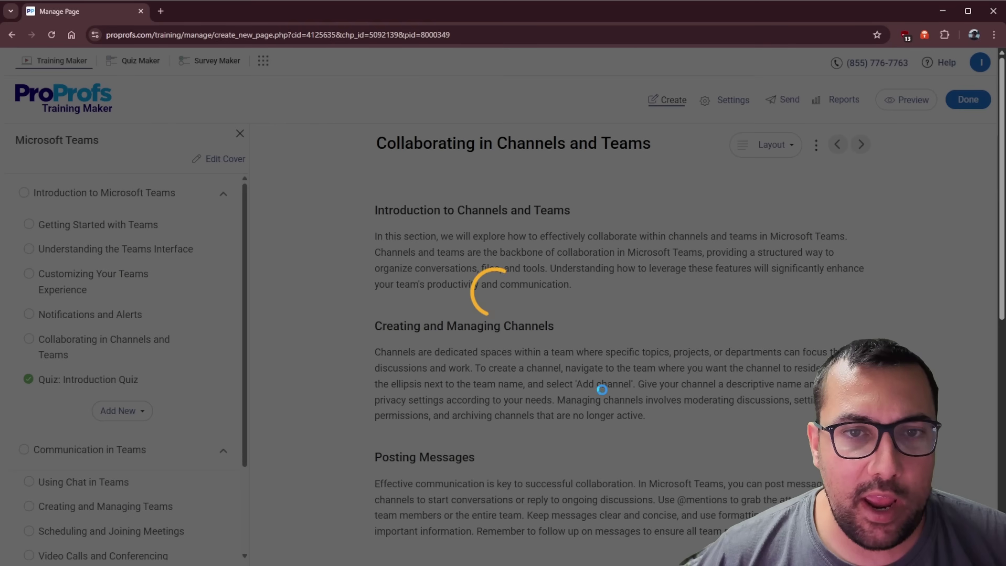
scroll(613, 338, down, 1)
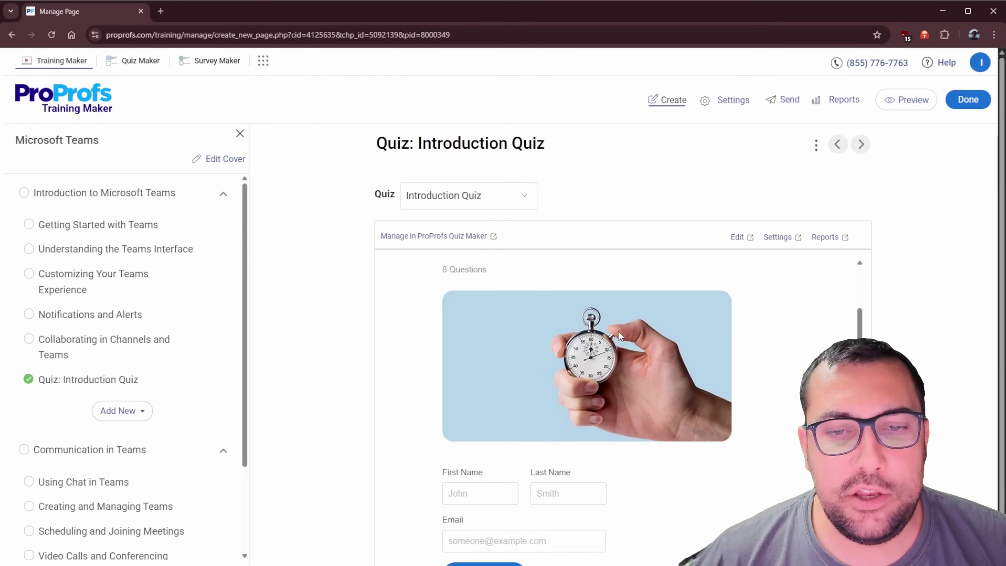
scroll(676, 440, up, 1)
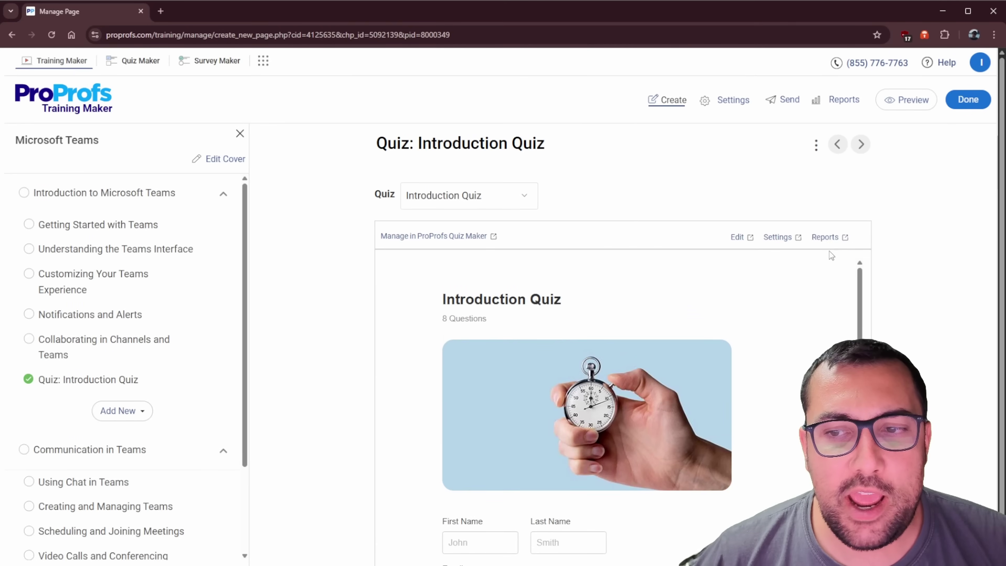
Step: Check the quiz's score reports, then open the quiz in Quiz Maker for editing
click(827, 237)
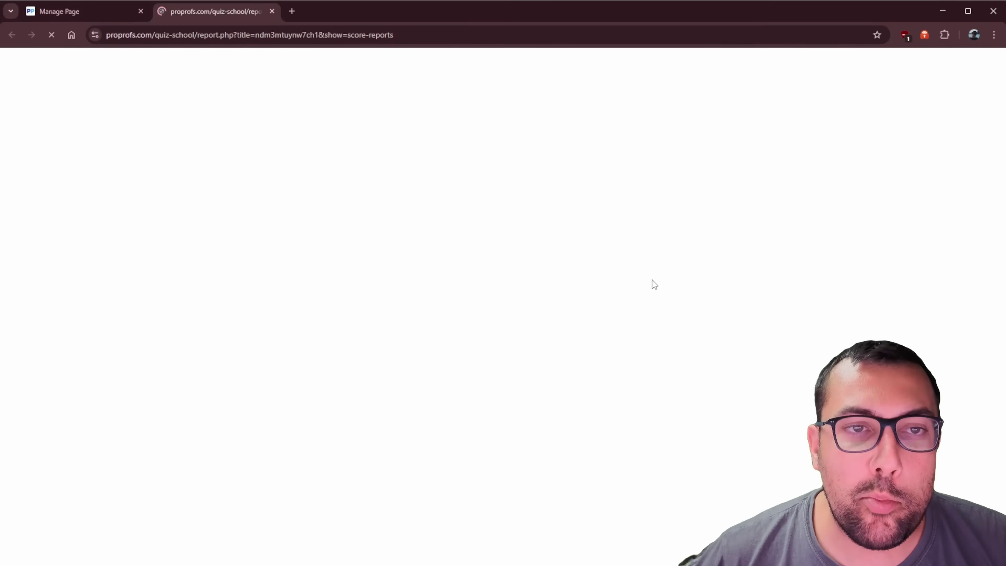
click(271, 14)
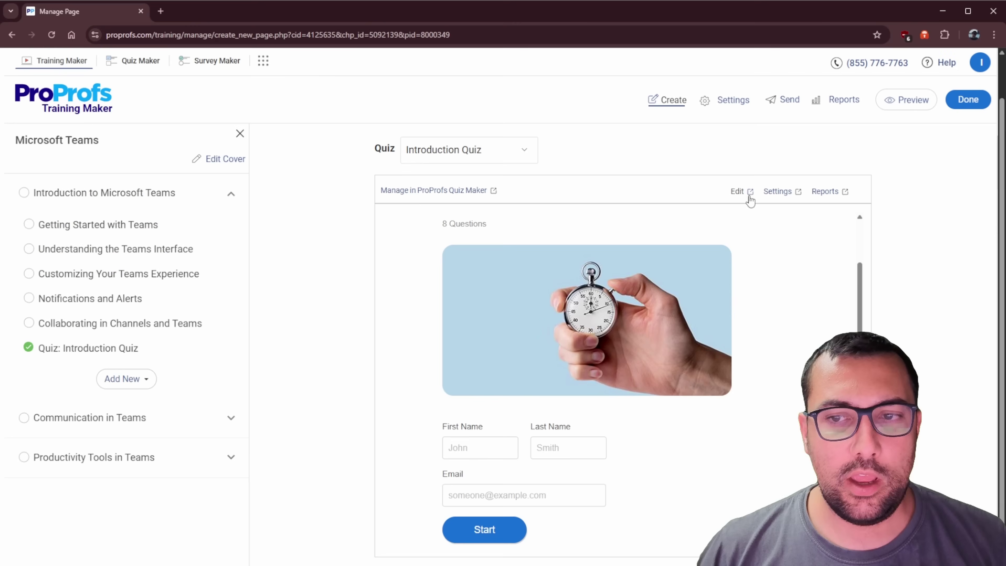
click(737, 192)
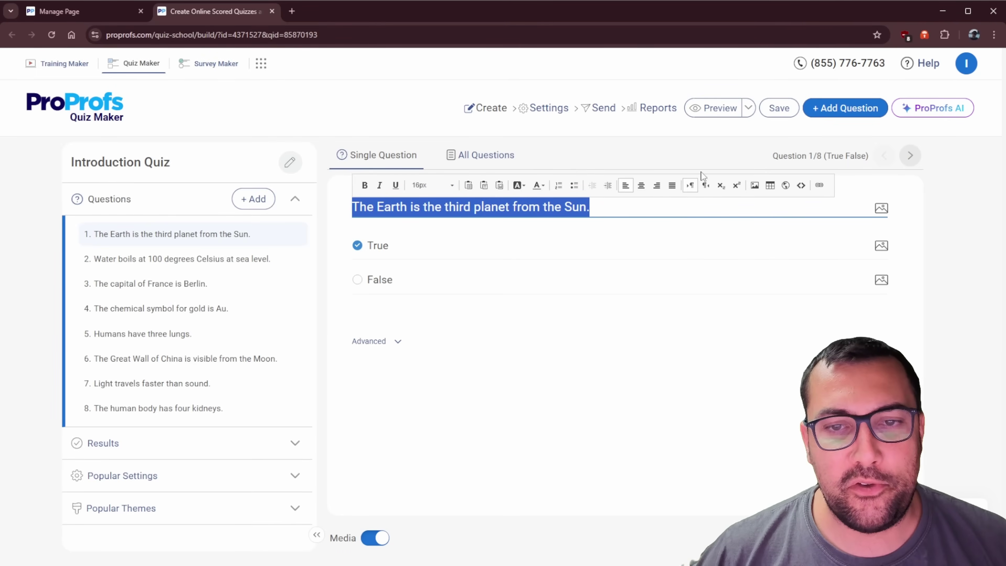
Step: Have ProProfs AI suggest basic Microsoft Teams questions and add them as quiz items 6–8
click(933, 113)
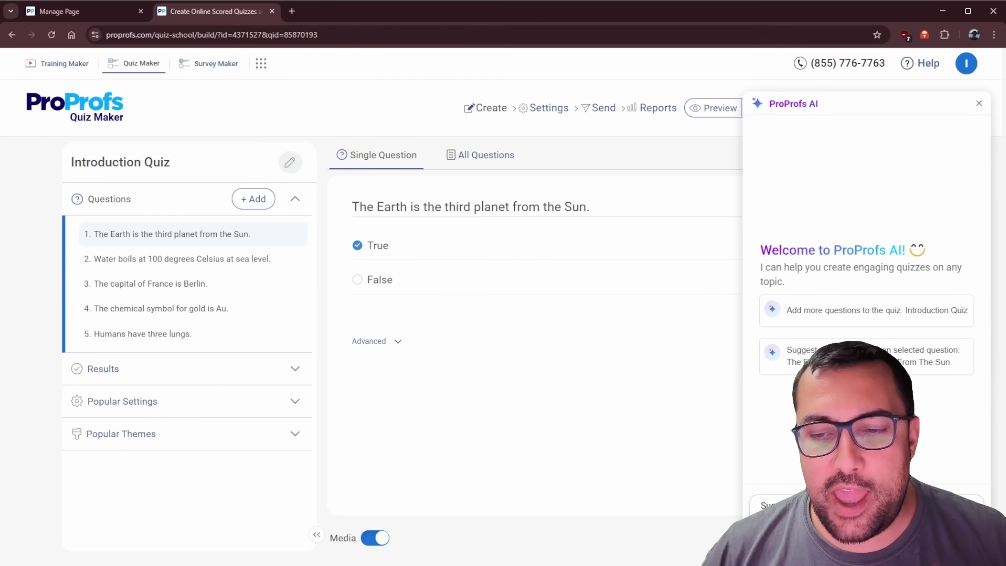
key(Return)
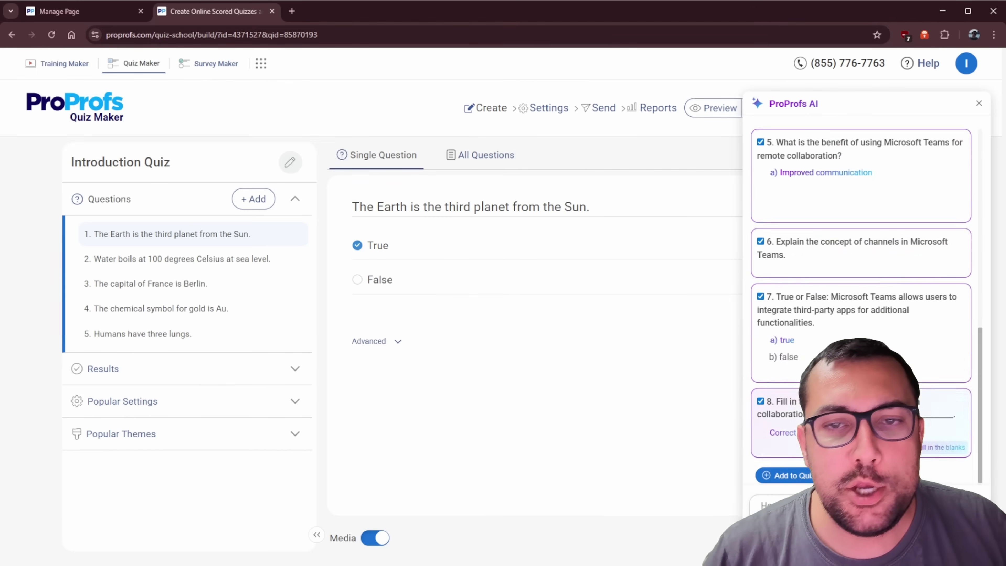
scroll(870, 233, up, 10)
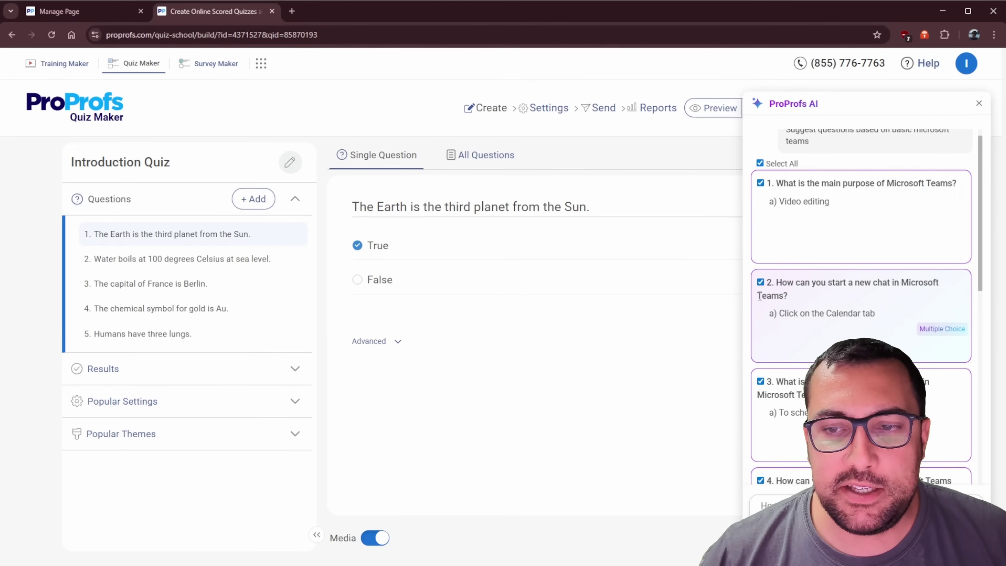
scroll(768, 289, down, 10)
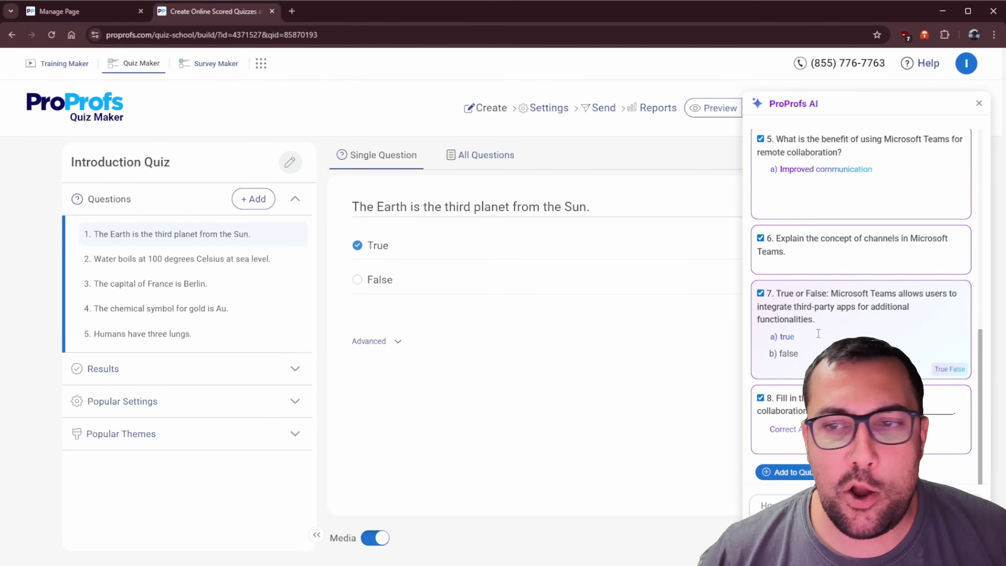
click(804, 473)
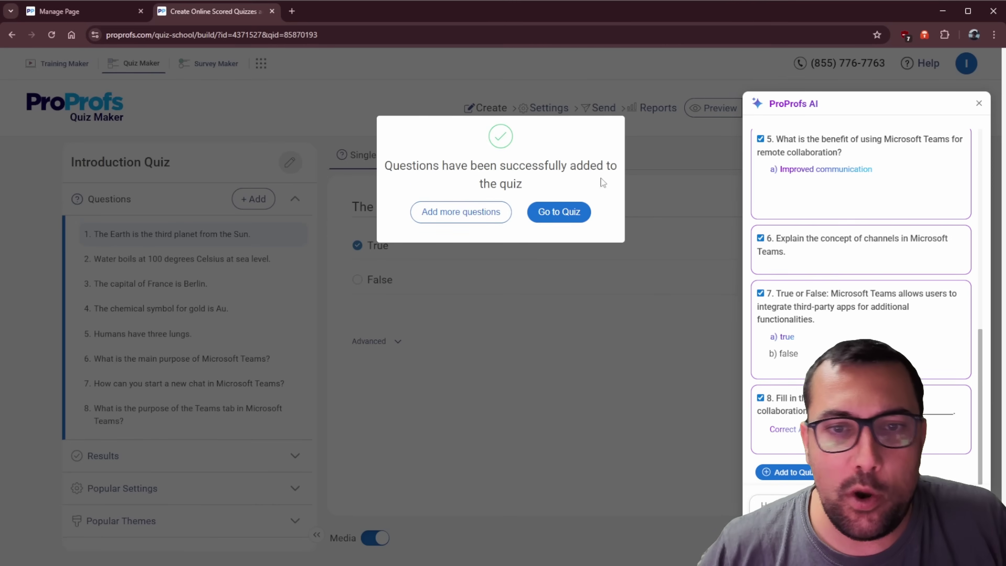
click(557, 213)
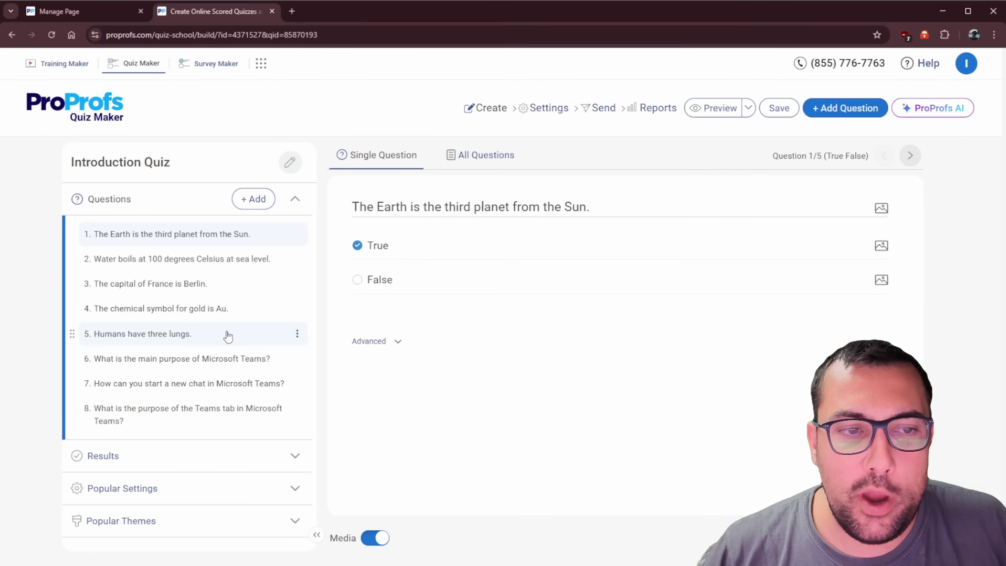
Step: Add Option 2 below 'Click on the Calendar tab' in question 7 about starting a new chat
click(203, 383)
click(189, 359)
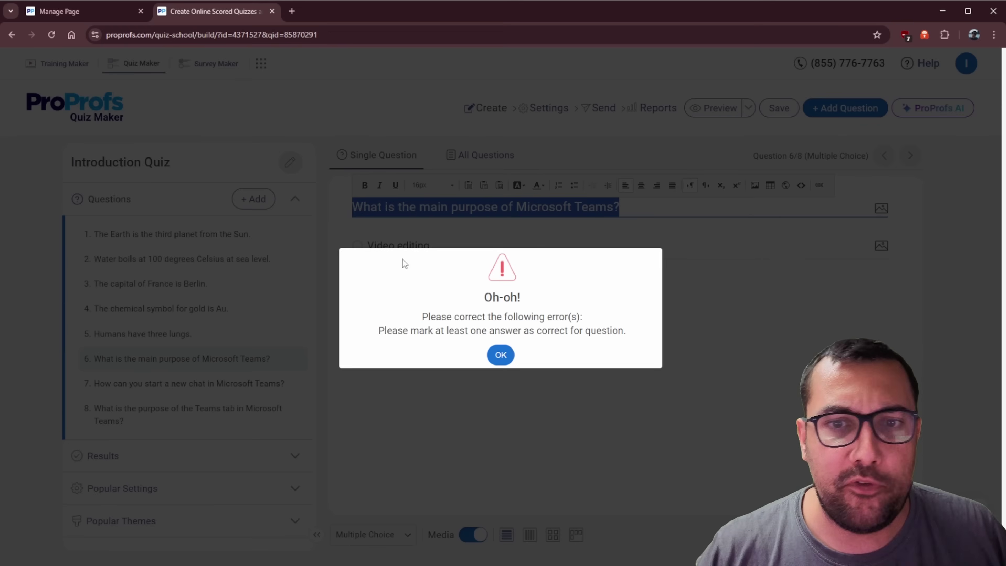
click(270, 383)
click(269, 382)
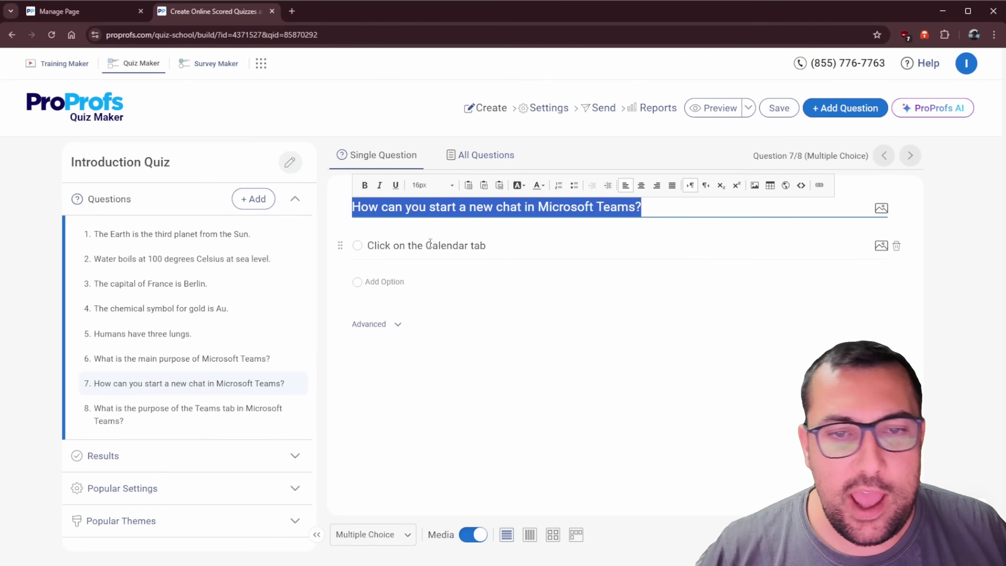
click(384, 282)
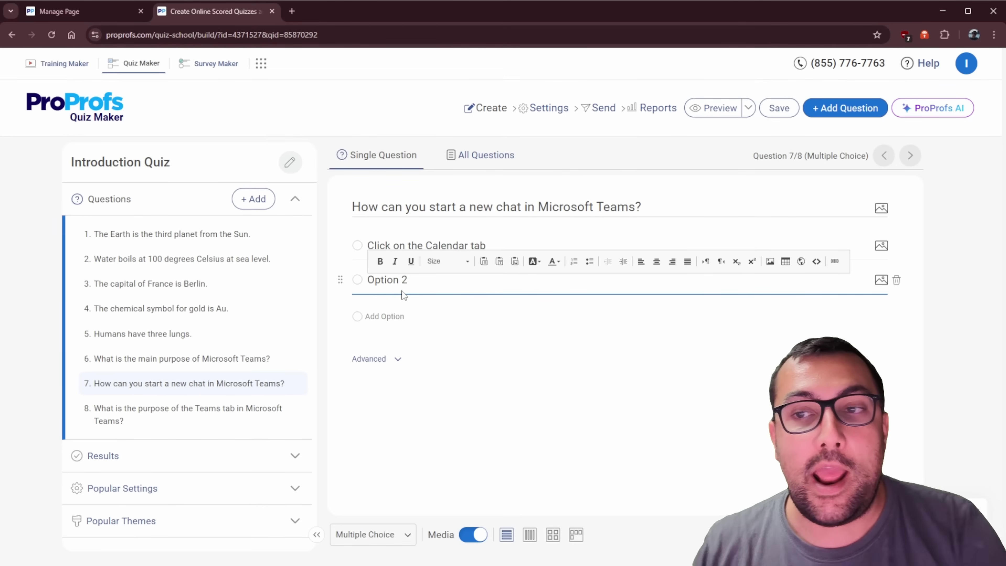
click(170, 105)
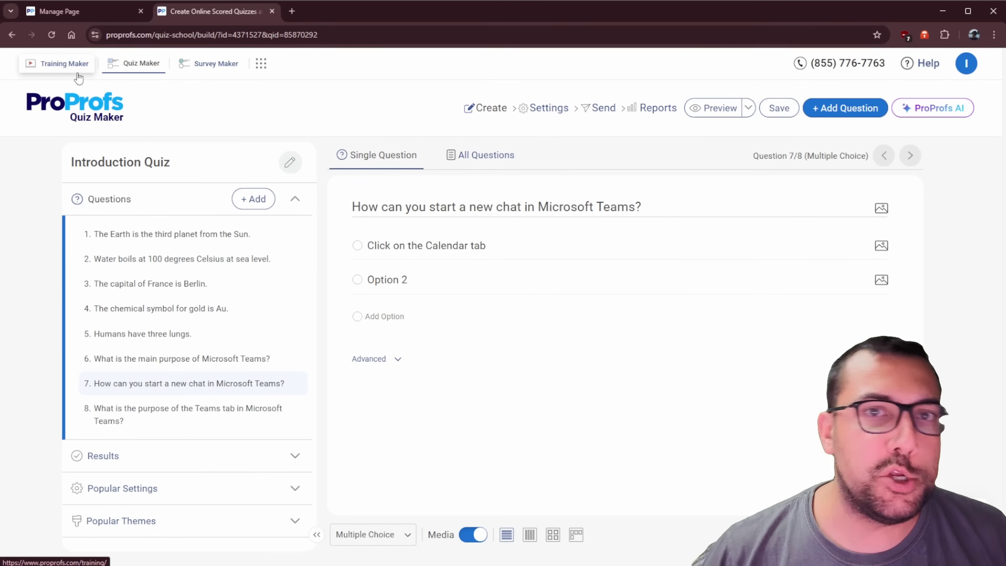
Step: Open Survey Maker and browse its survey types: standard, NPS, in-app, web form, popup and sidebar
click(64, 63)
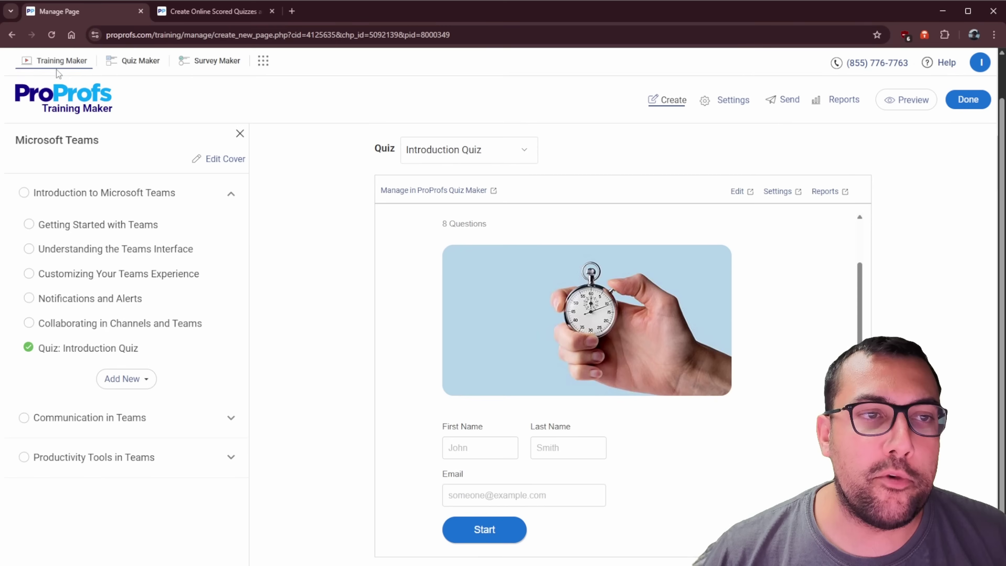
click(194, 62)
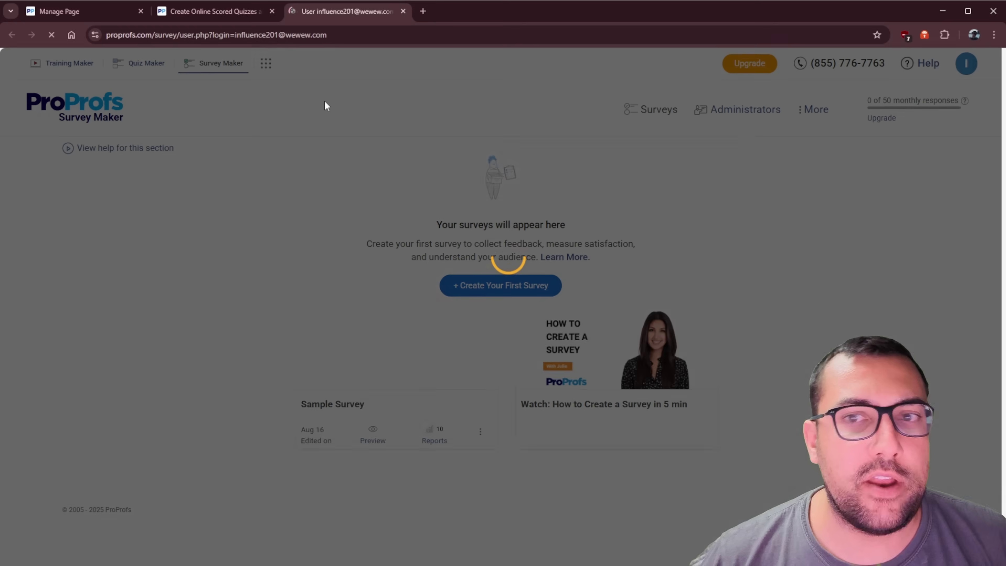
scroll(370, 247, down, 6)
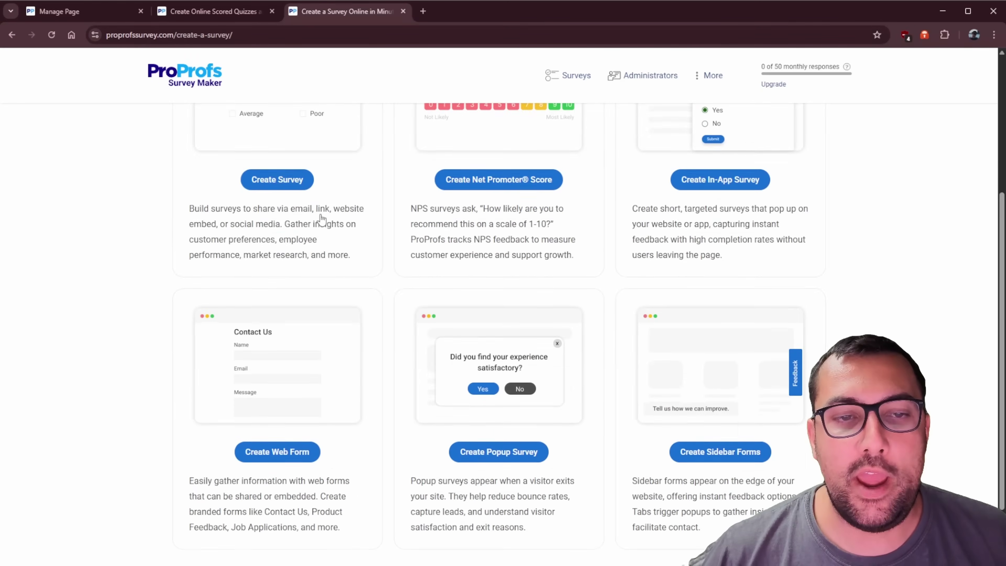
scroll(321, 219, up, 1)
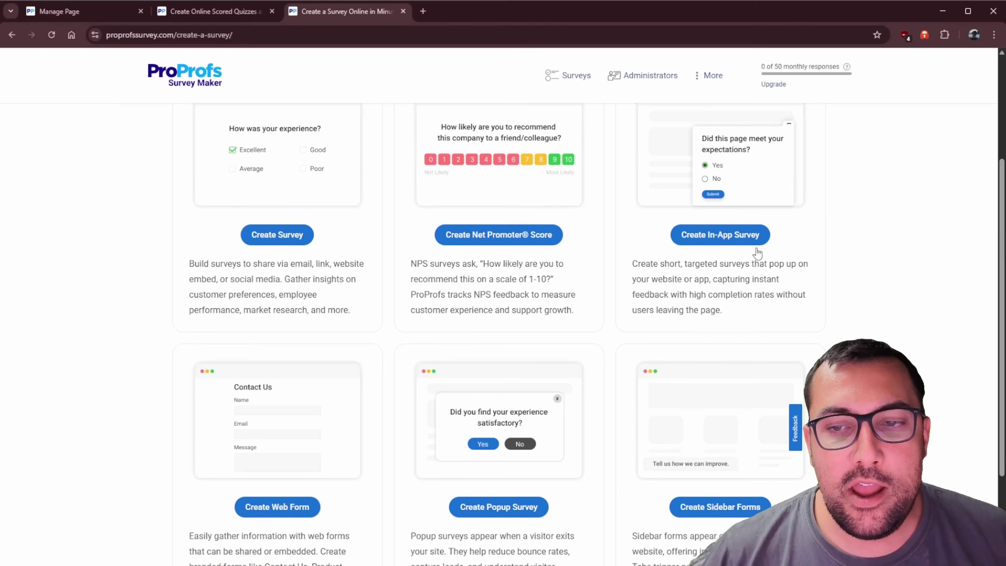
scroll(832, 278, down, 3)
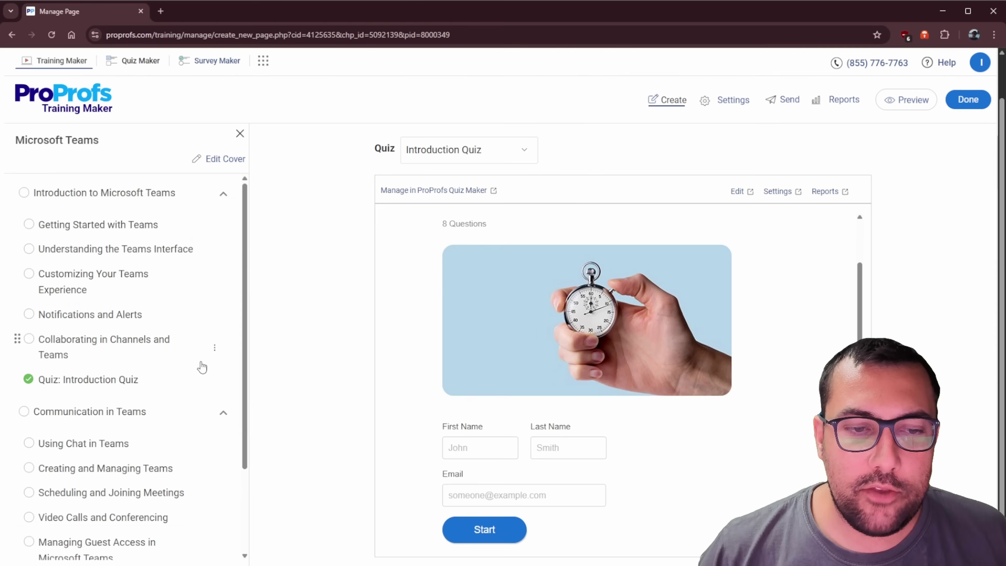
Step: Go from the Using Chat in Teams page to the Introduction to Microsoft Teams chapter page in the sidebar
scroll(202, 366, down, 3)
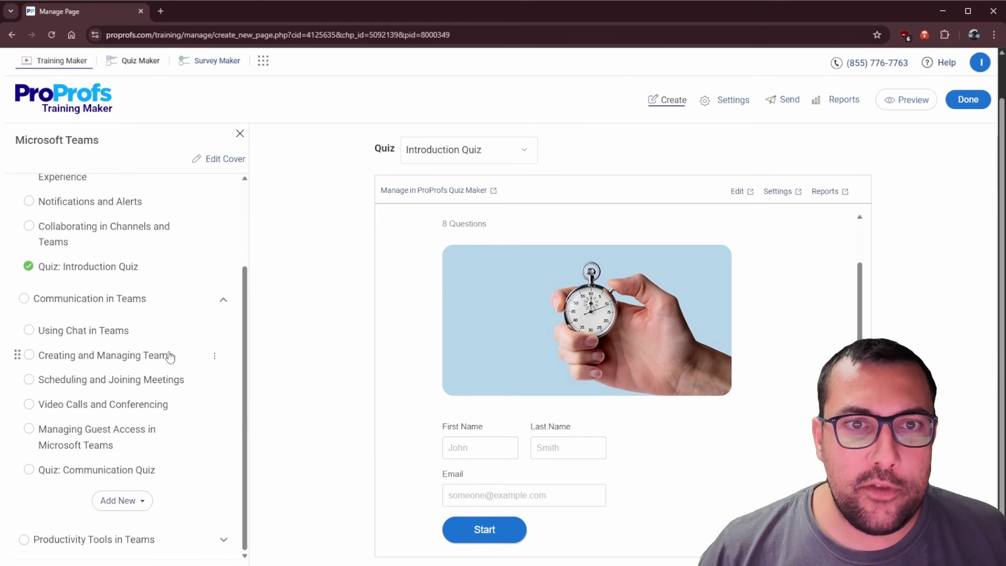
click(84, 331)
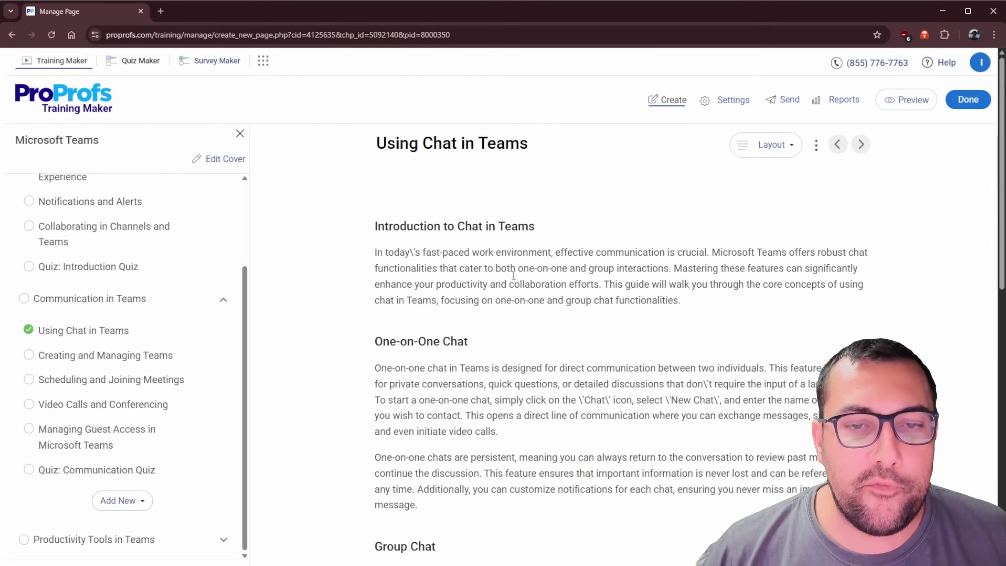
scroll(158, 277, up, 3)
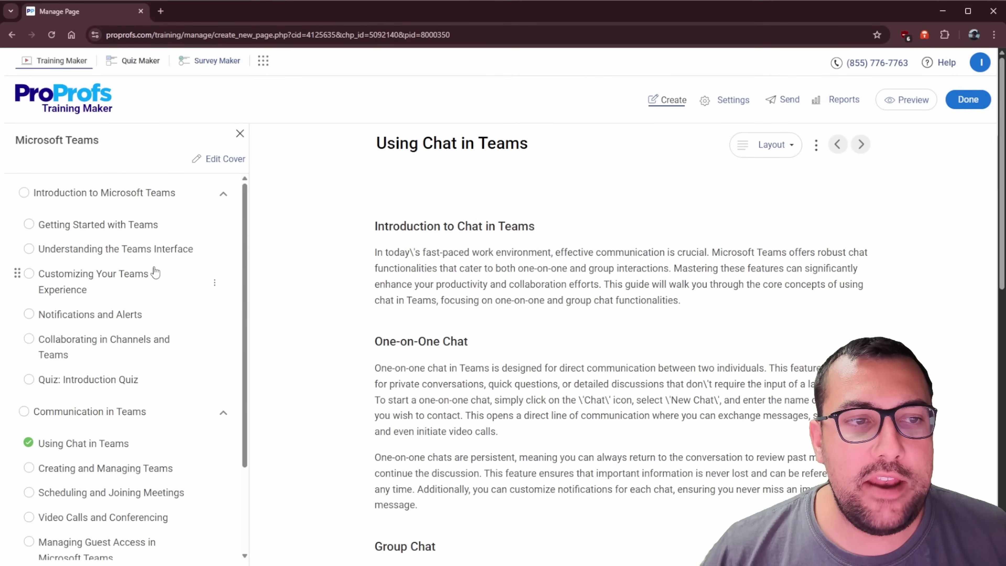
click(95, 194)
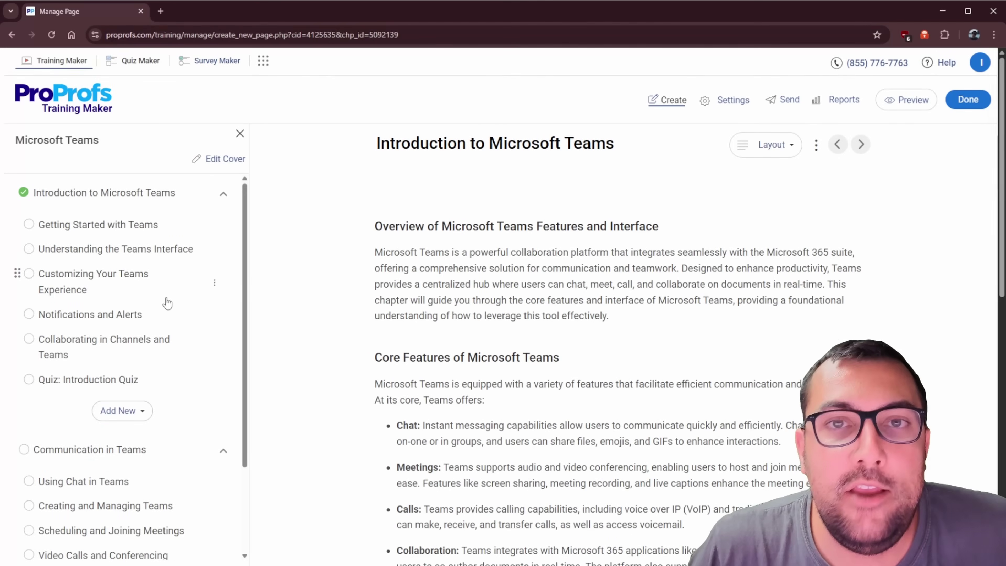
Step: Turn on 'Email notification for every attempt' in the course's Notifications settings, then view the Advanced tab
click(733, 101)
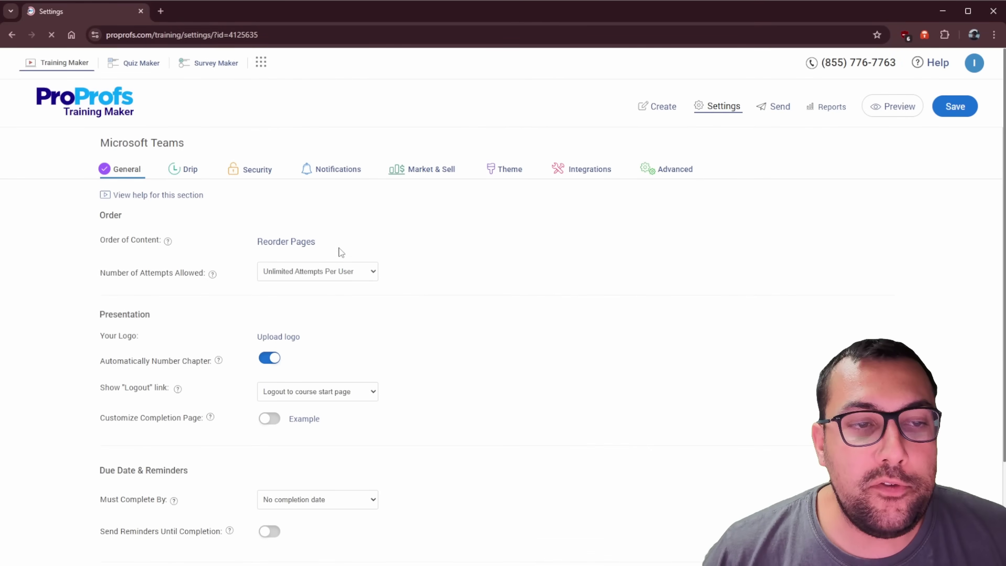
scroll(182, 246, down, 3)
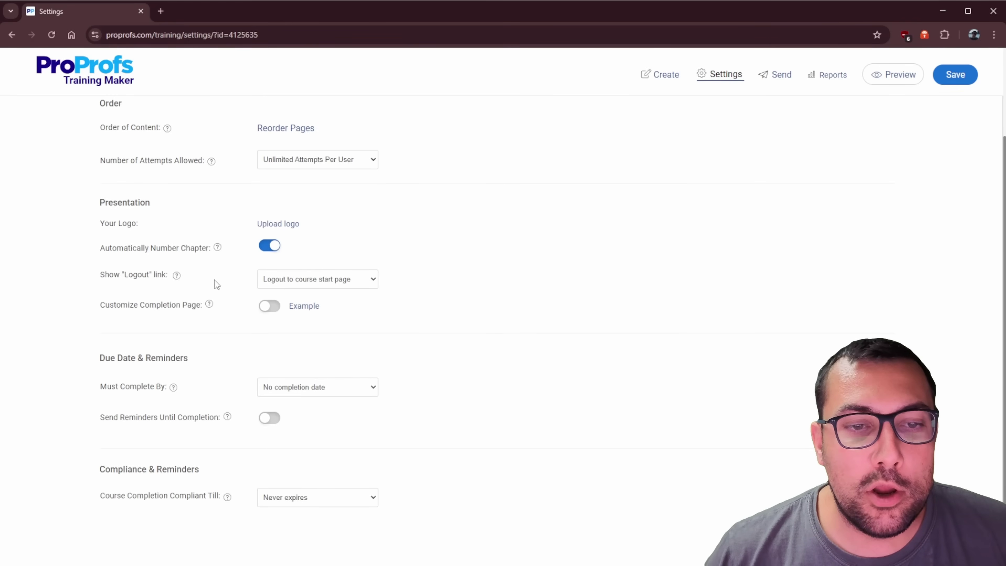
scroll(216, 285, up, 3)
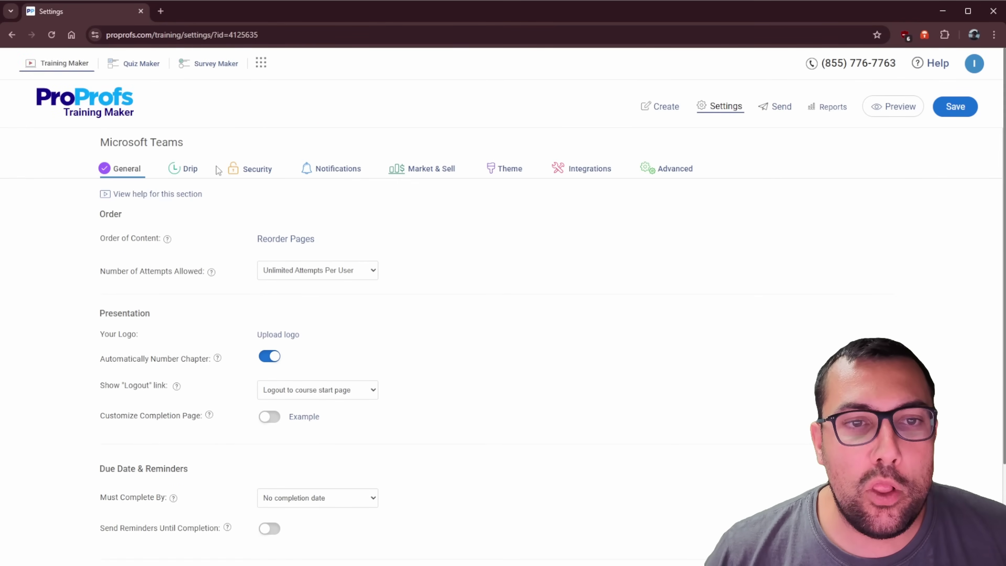
click(248, 171)
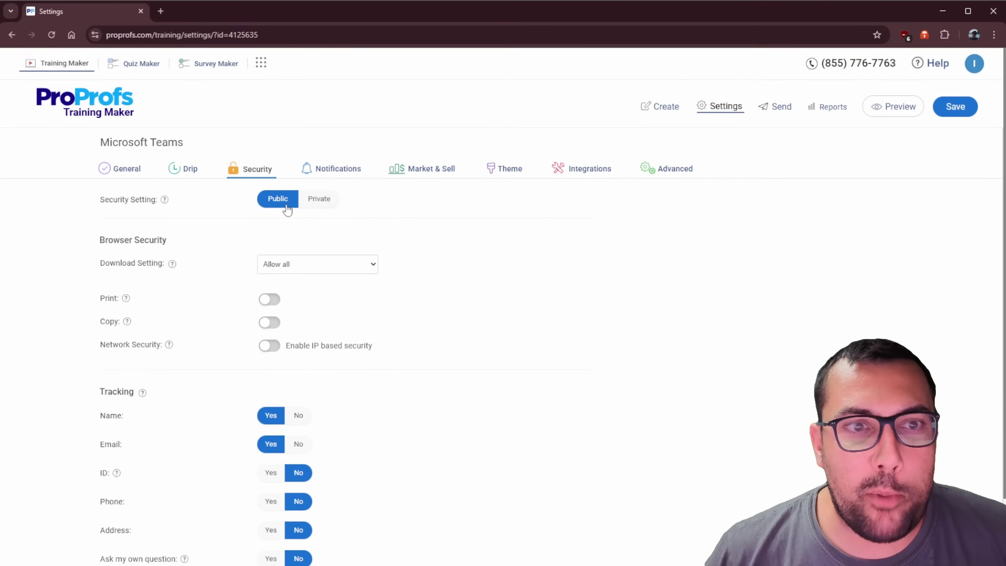
click(338, 169)
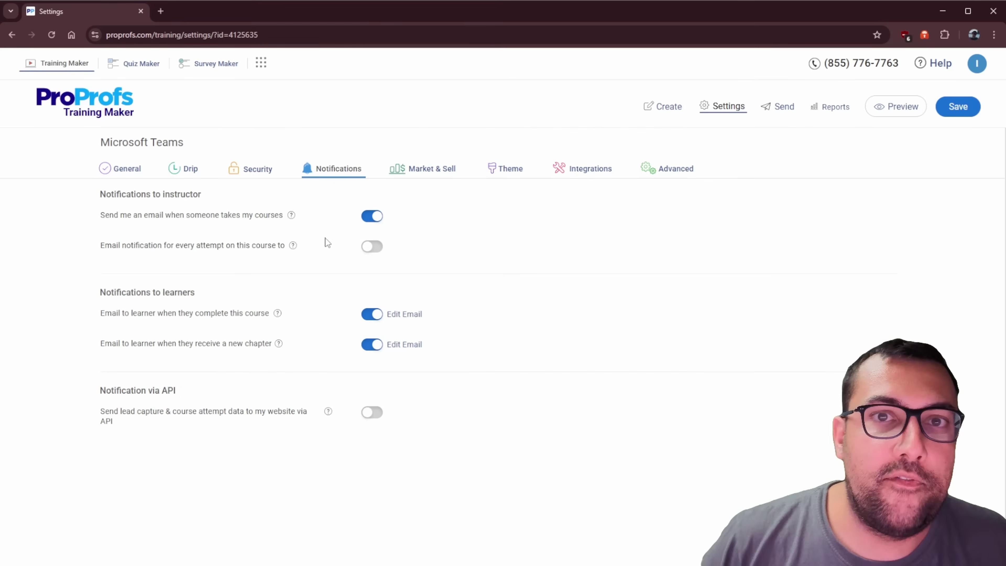
click(376, 250)
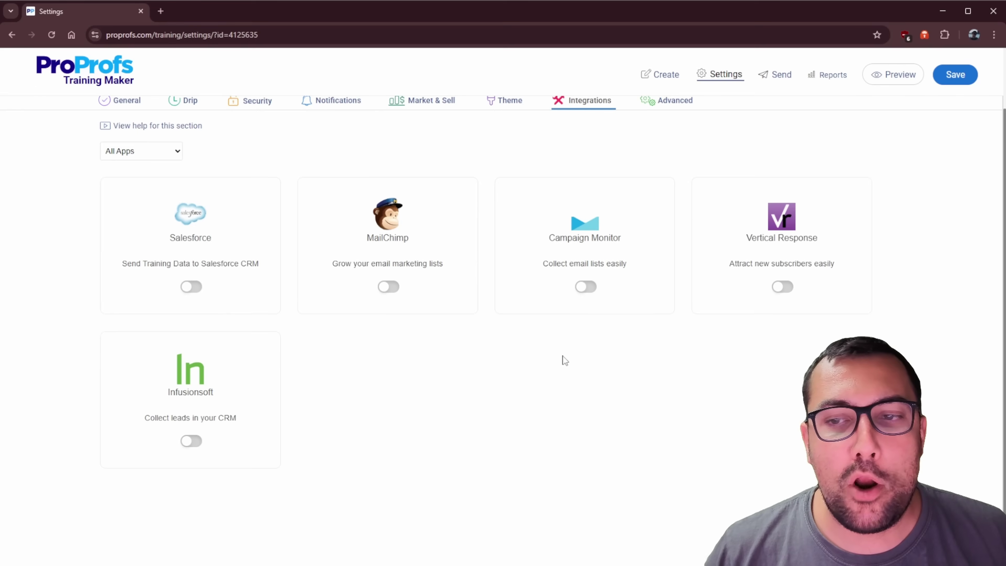
scroll(566, 358, up, 2)
click(674, 170)
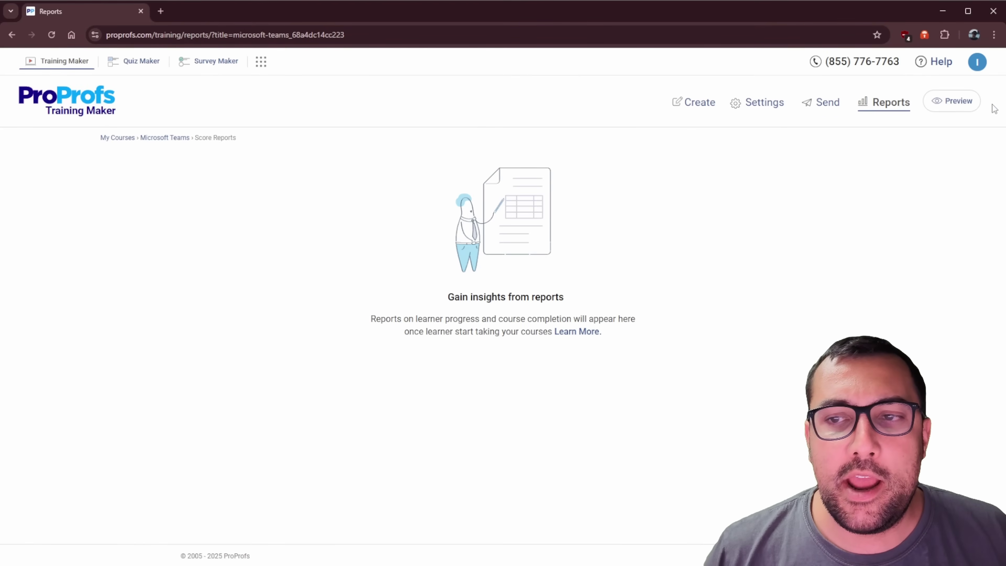
Step: Run a Preview as Learner of the Microsoft Teams course and start it from the cover page
click(974, 102)
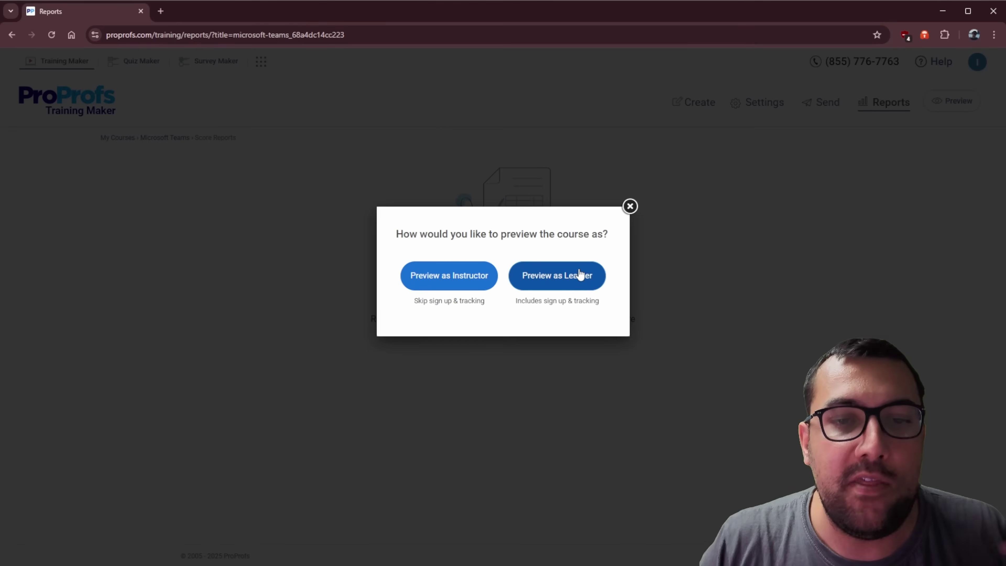
click(557, 276)
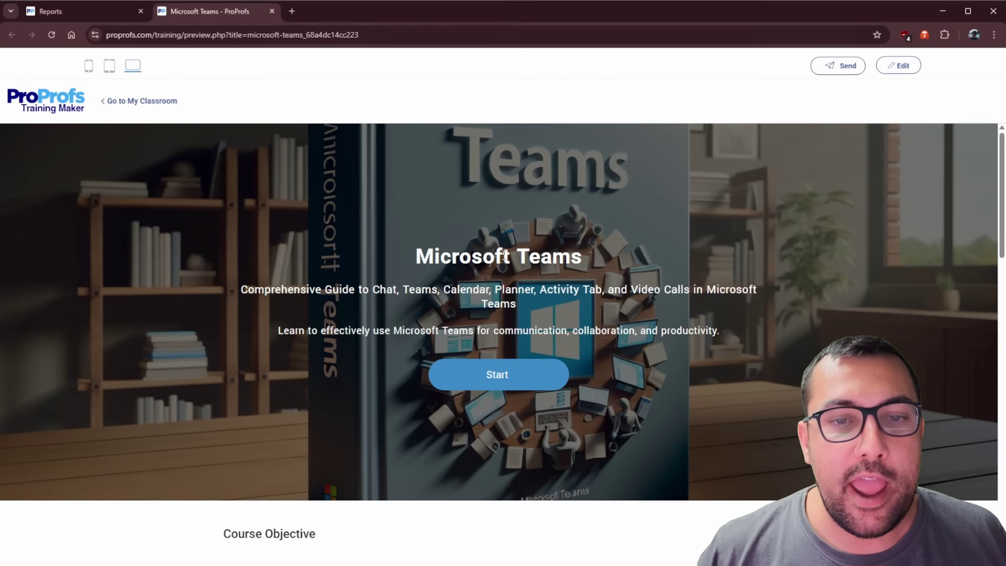
scroll(503, 254, down, 3)
scroll(503, 245, up, 3)
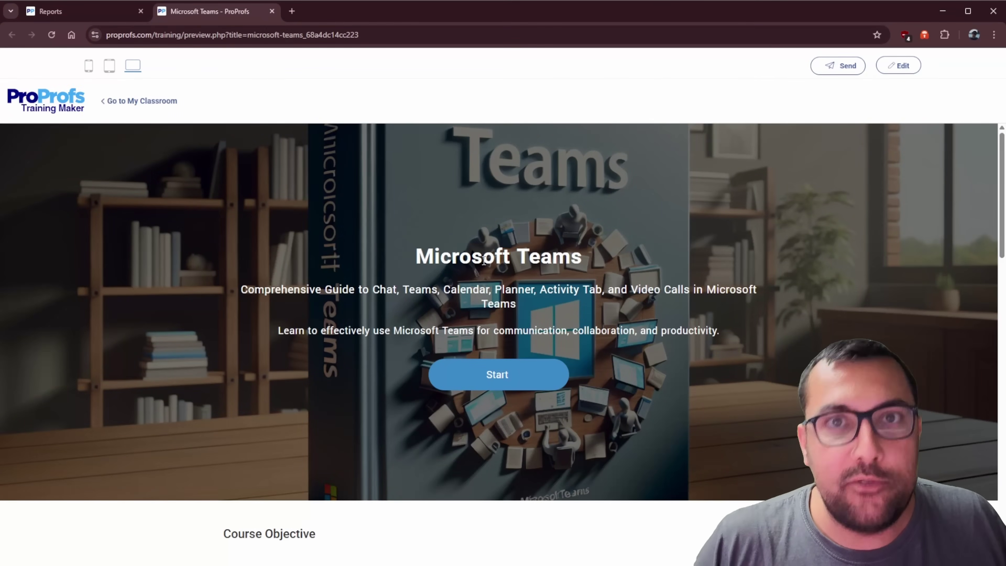
scroll(475, 261, down, 15)
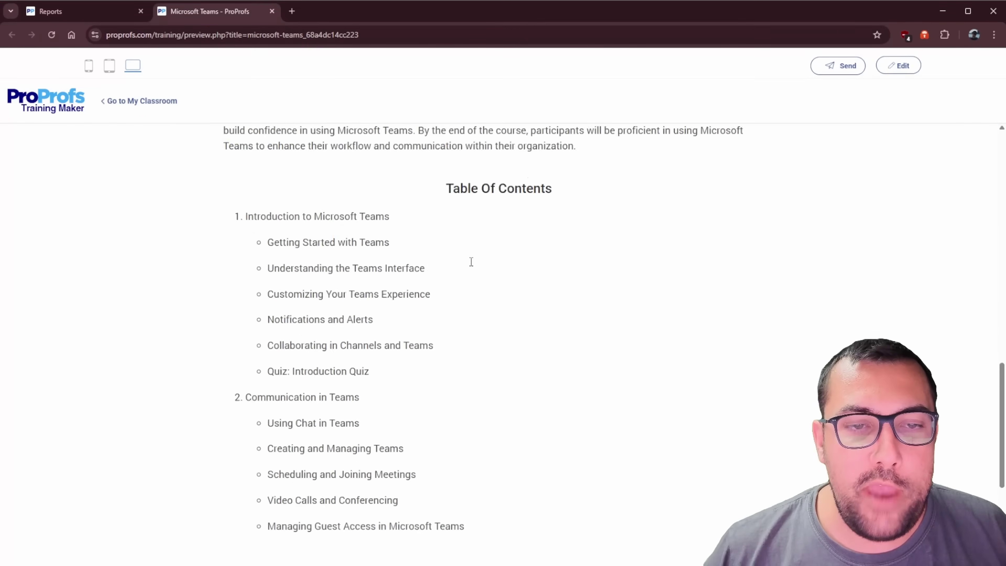
scroll(470, 261, up, 15)
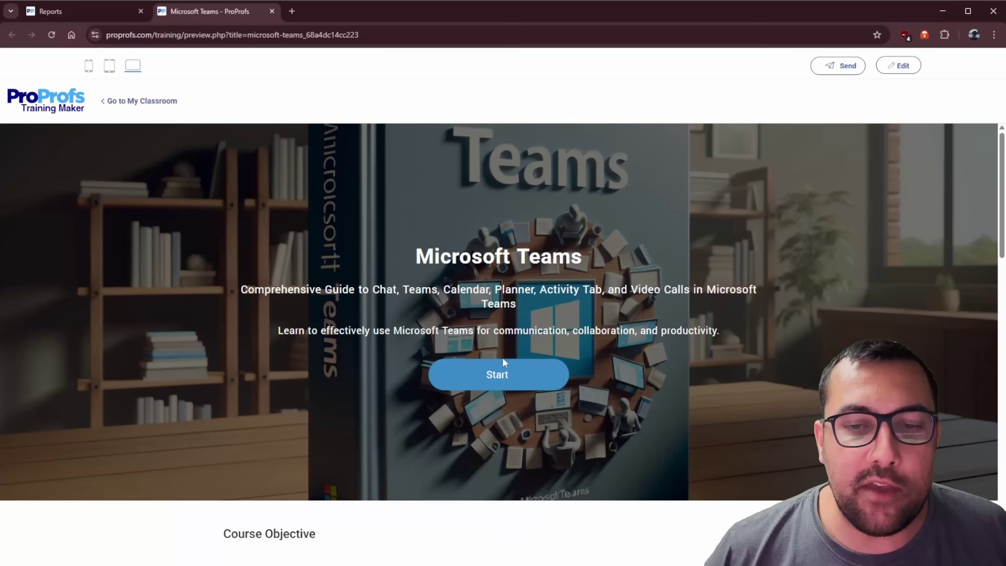
click(500, 368)
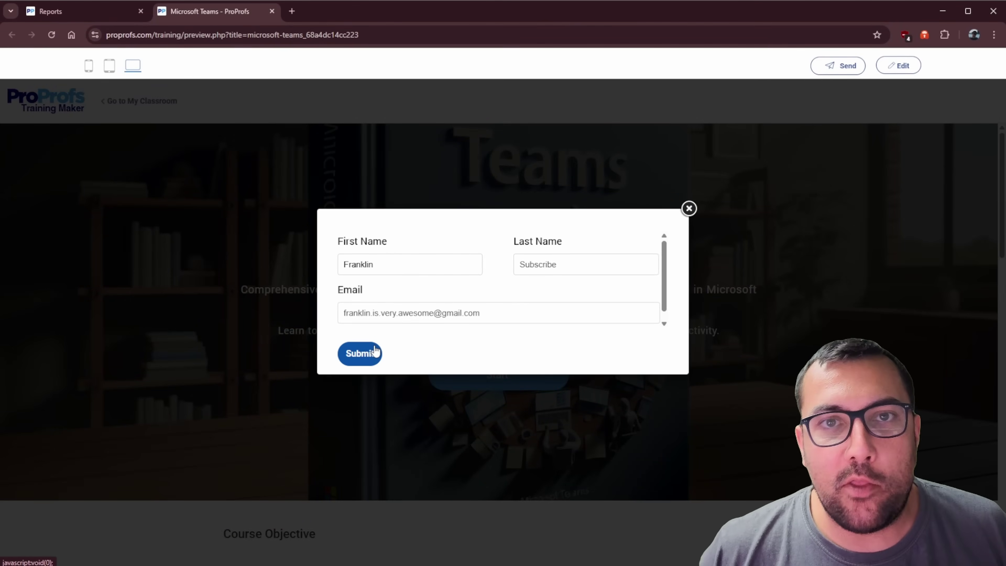
Step: Submit the sign-up form and go through Getting Started with Teams and Understanding the Teams Interface to the Introduction Quiz
click(367, 351)
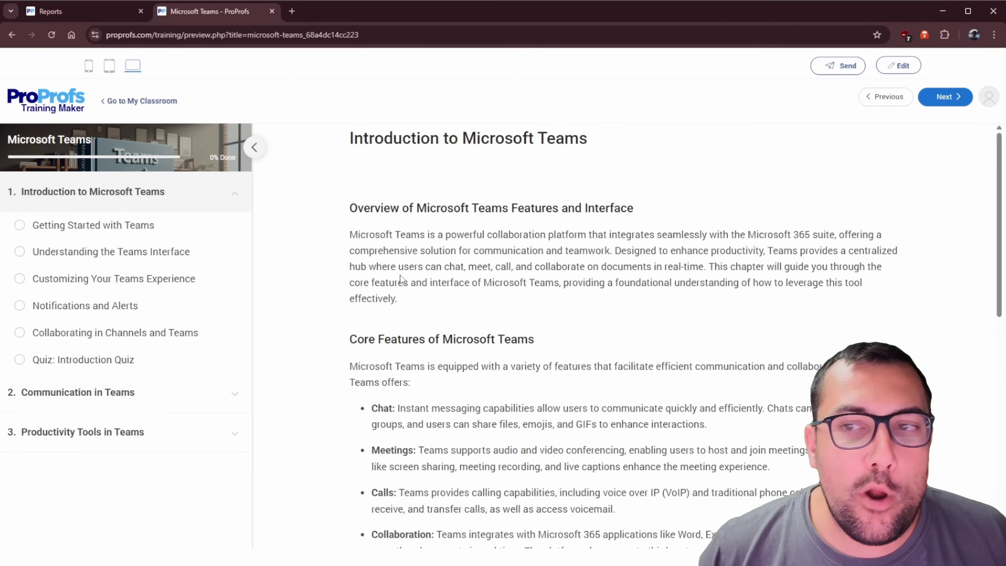
scroll(401, 277, down, 10)
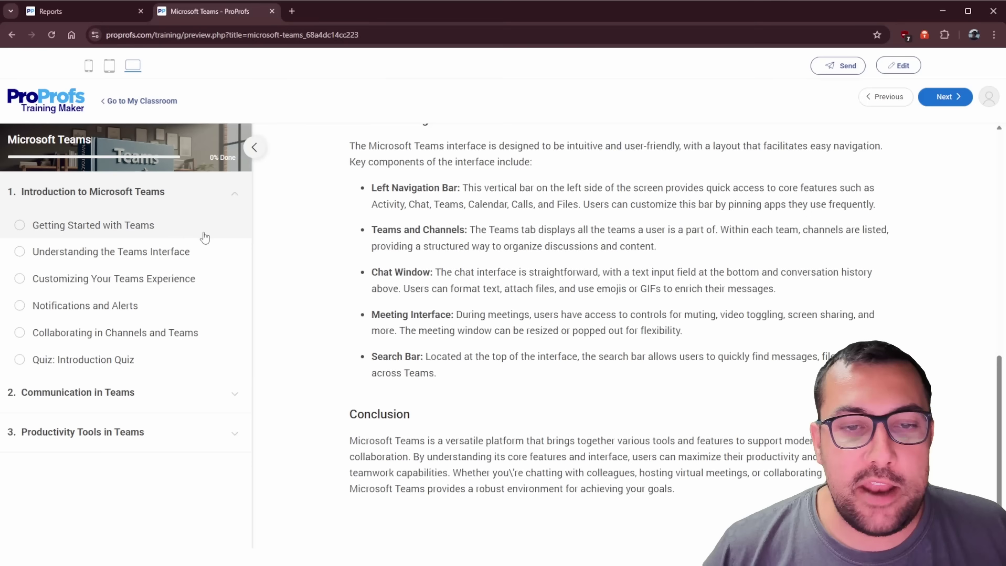
click(122, 230)
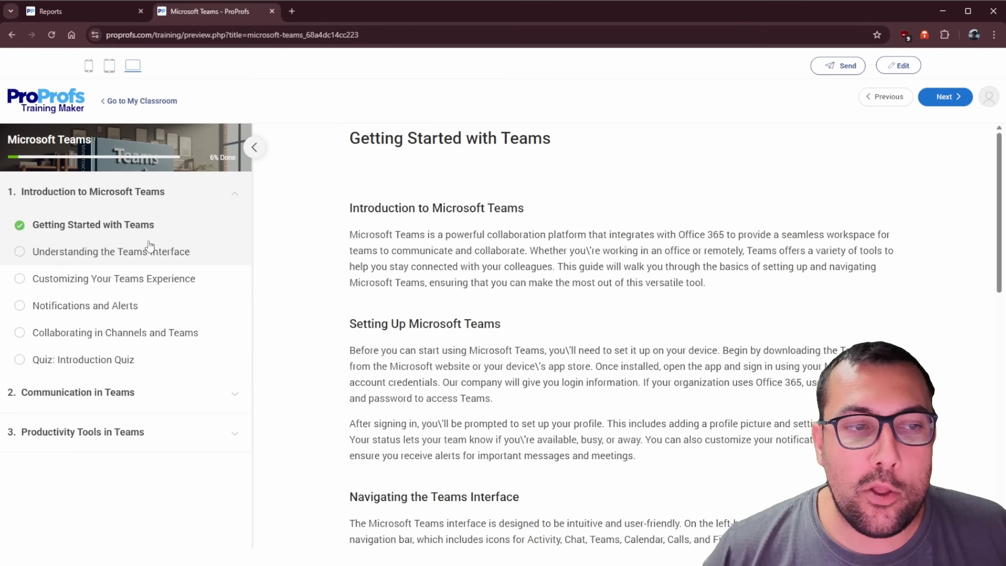
click(150, 250)
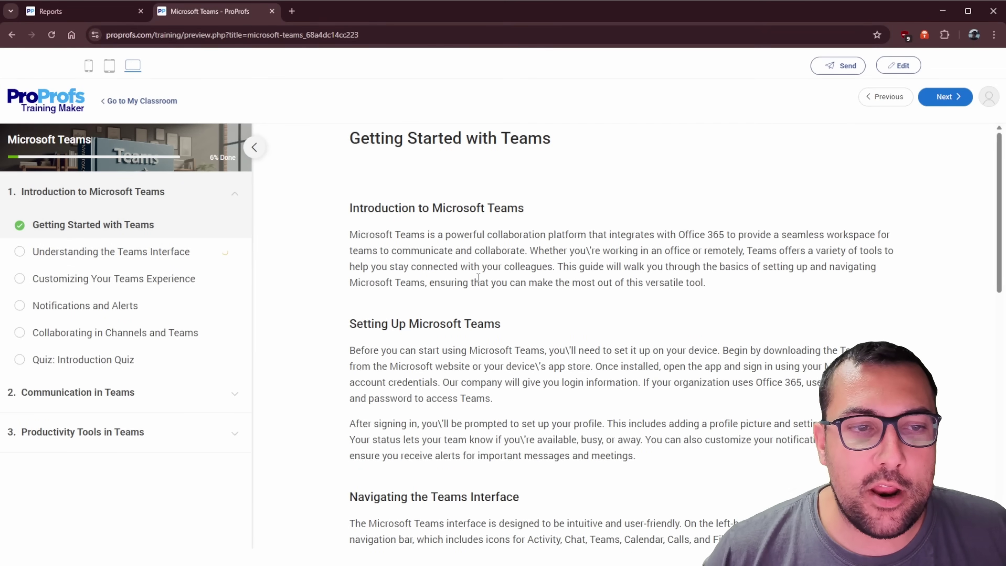
scroll(491, 277, down, 18)
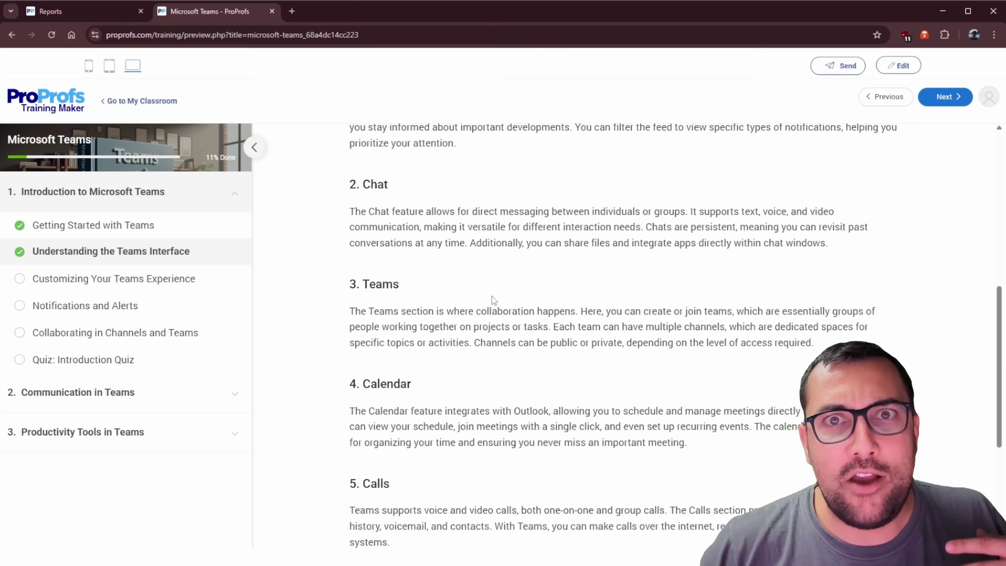
click(107, 360)
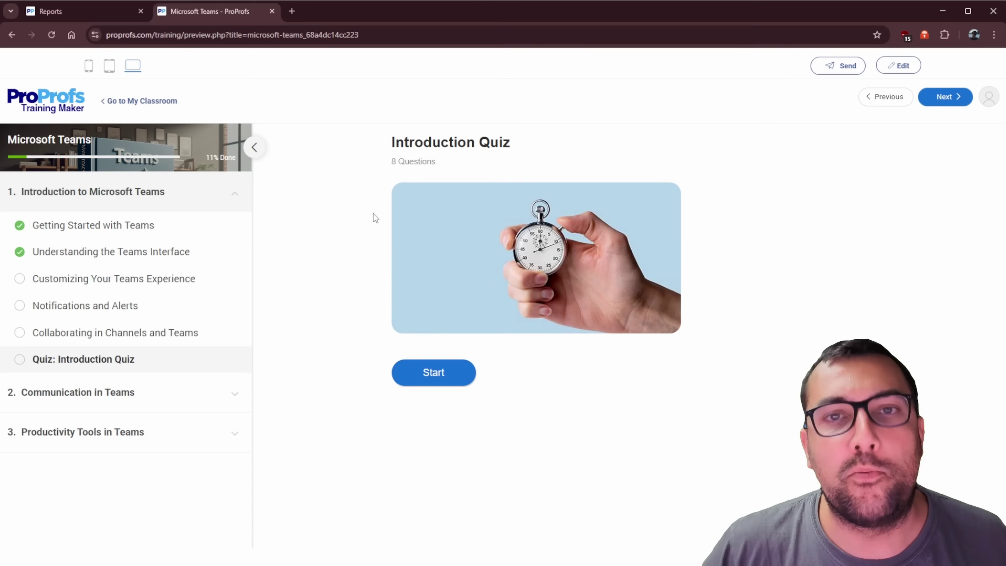
Step: Review the Send dialog's Email (sent and scheduled invites), Link, Social, Embed and QR Code tabs, then close it
click(840, 66)
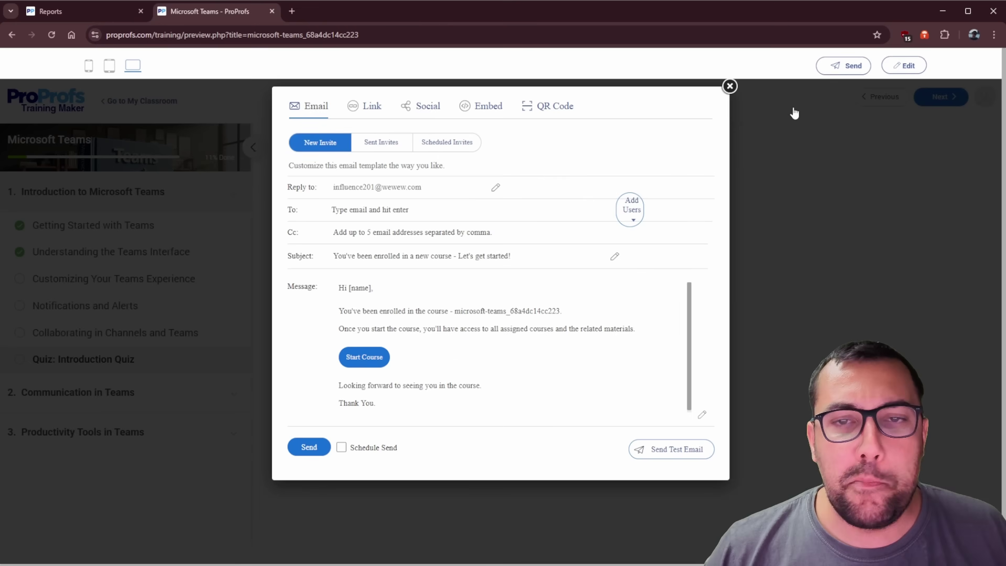
click(381, 143)
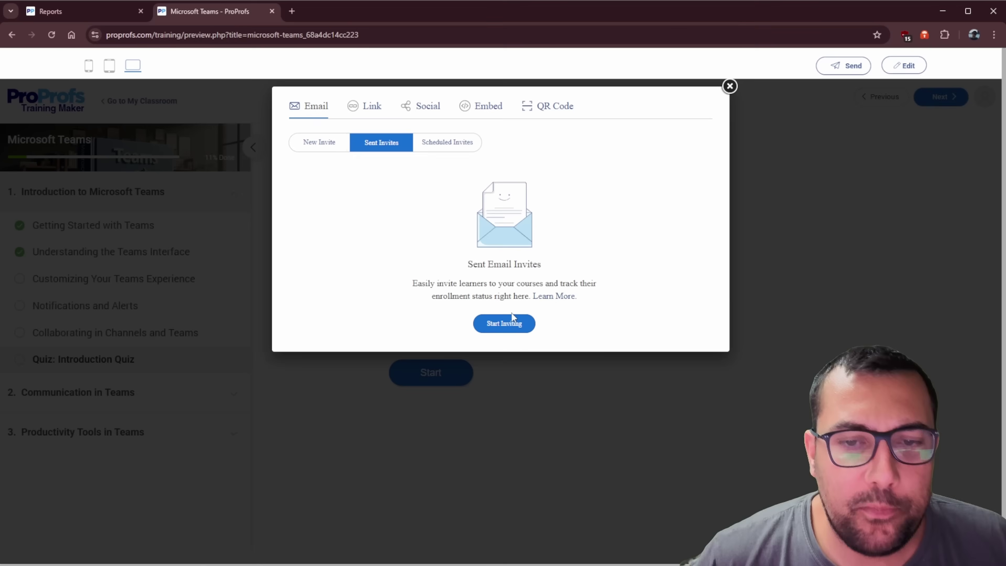
click(454, 152)
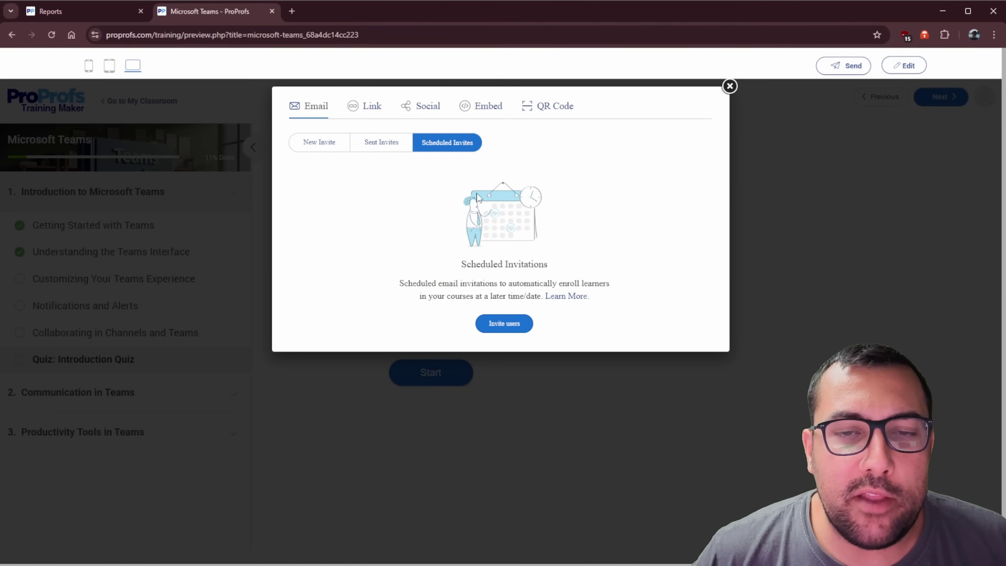
click(366, 105)
click(428, 107)
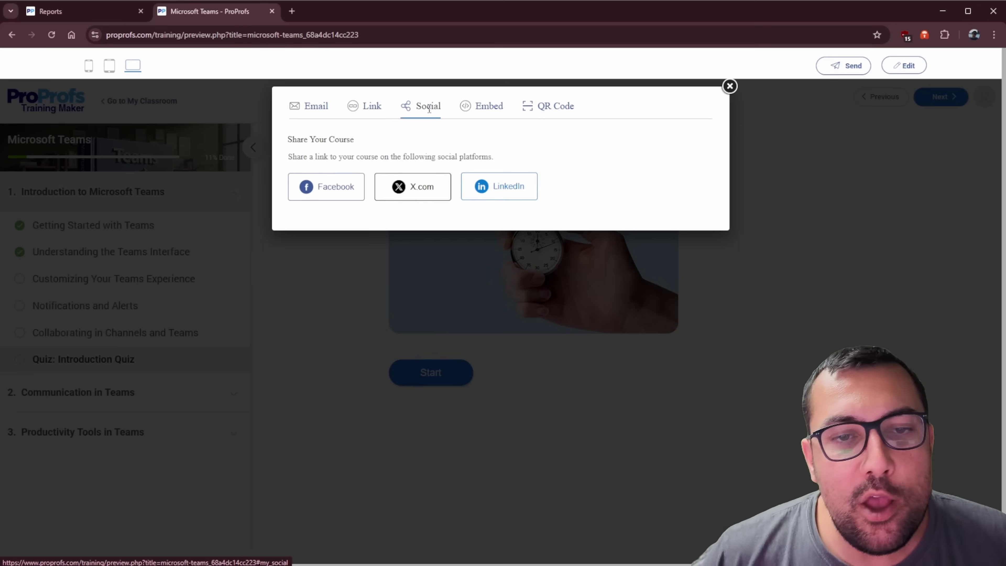
click(479, 111)
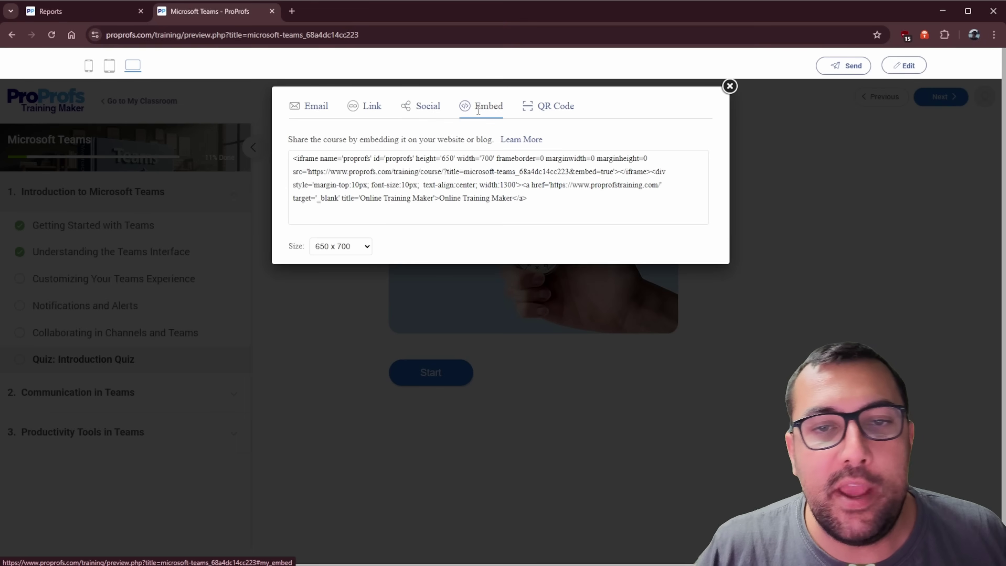
click(532, 110)
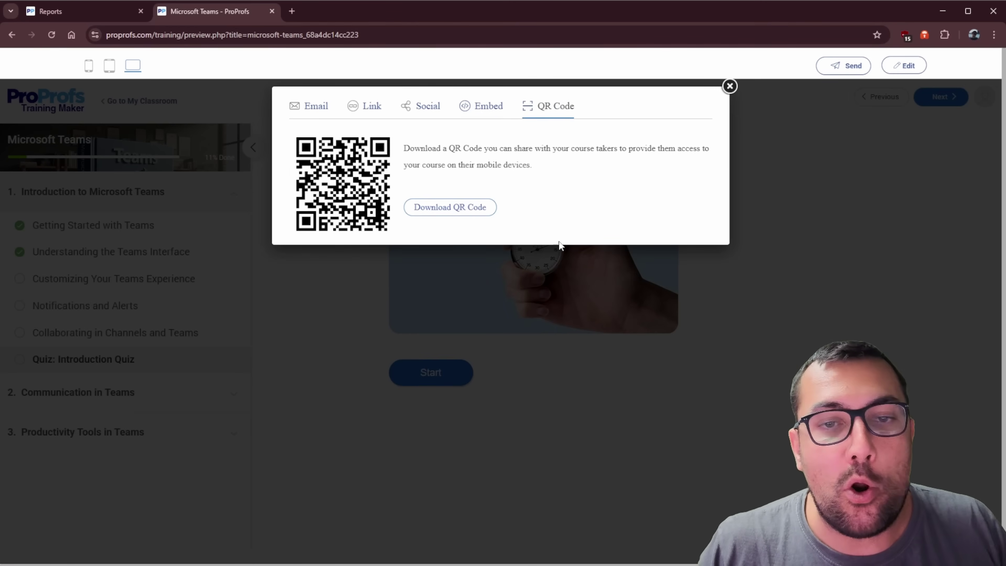
click(555, 277)
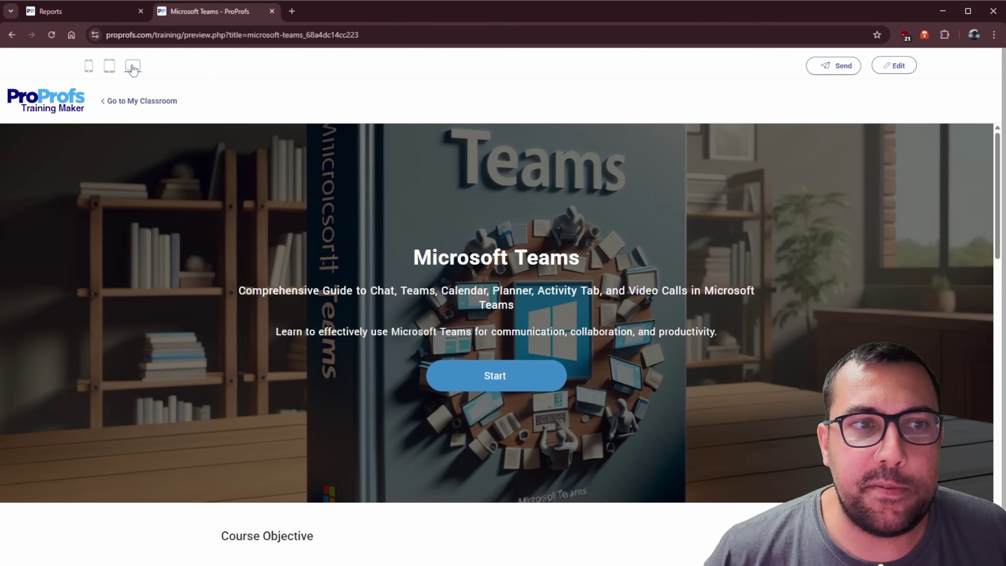
Step: Preview the course in tablet view, then in phone view
click(110, 66)
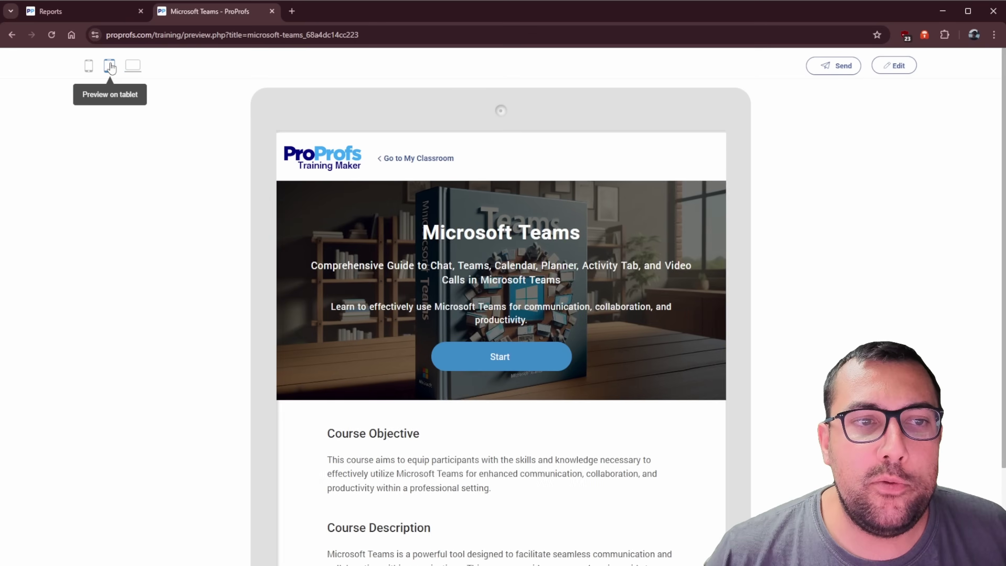
click(88, 66)
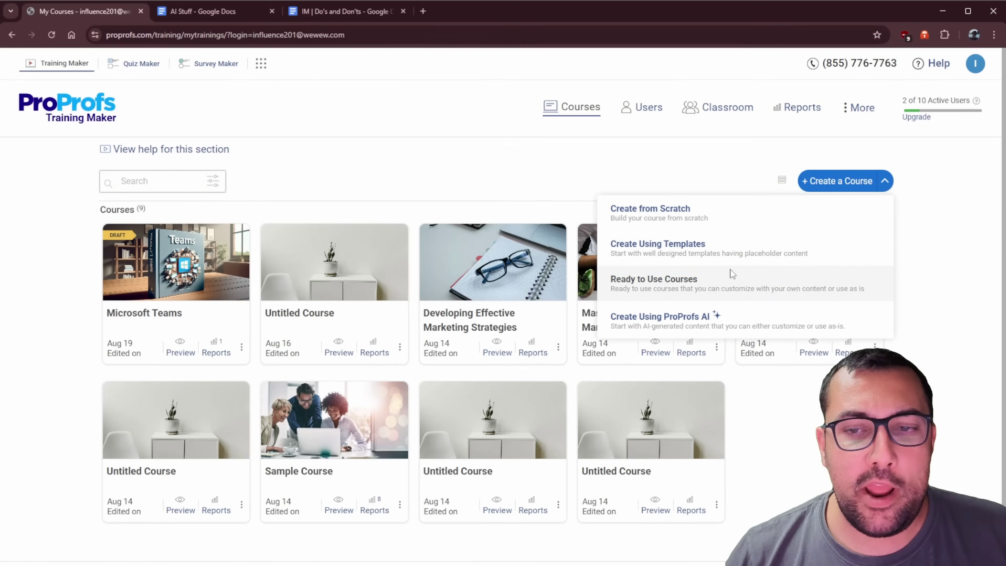
click(679, 243)
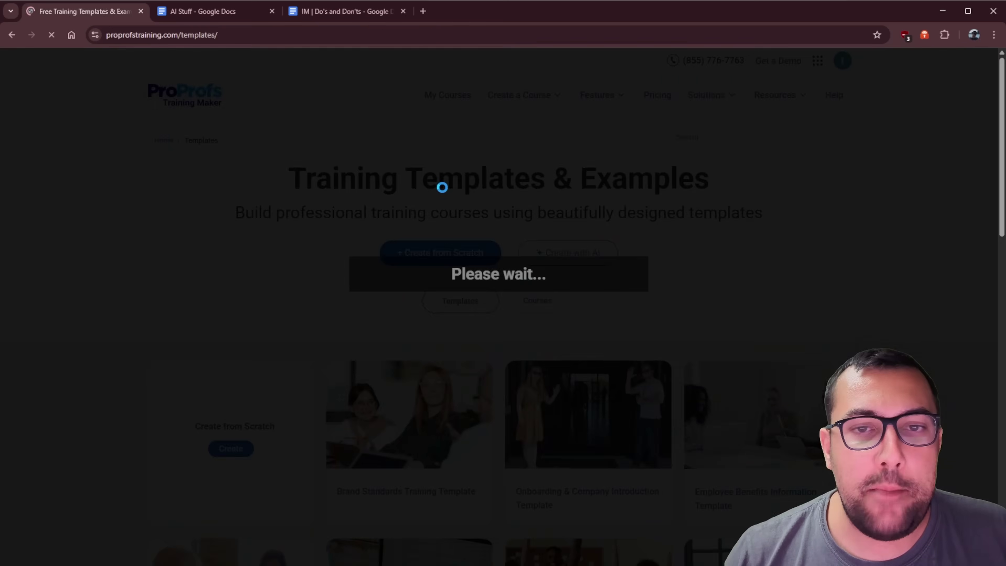
scroll(242, 273, down, 3)
scroll(243, 274, down, 5)
scroll(242, 274, up, 3)
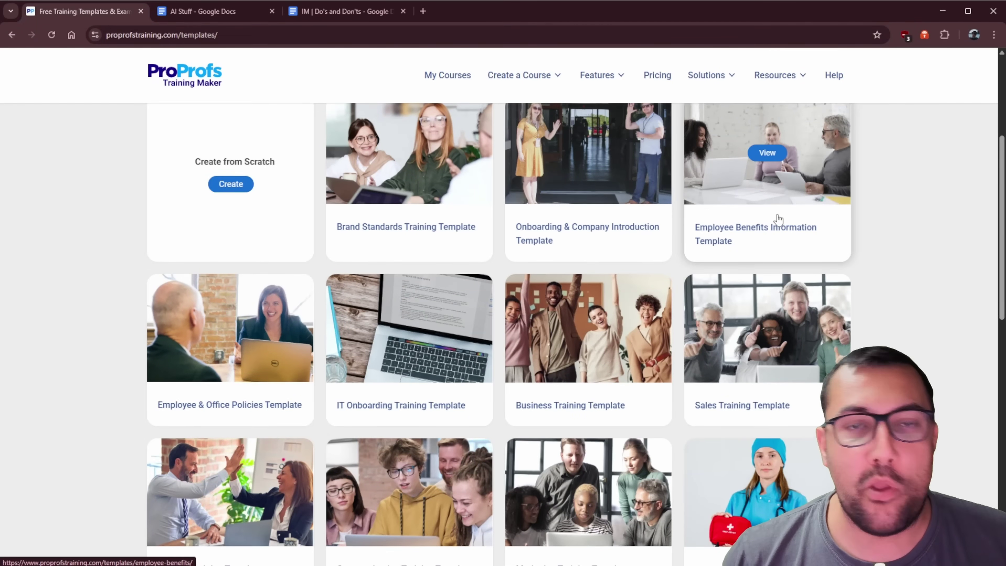
scroll(582, 257, down, 10)
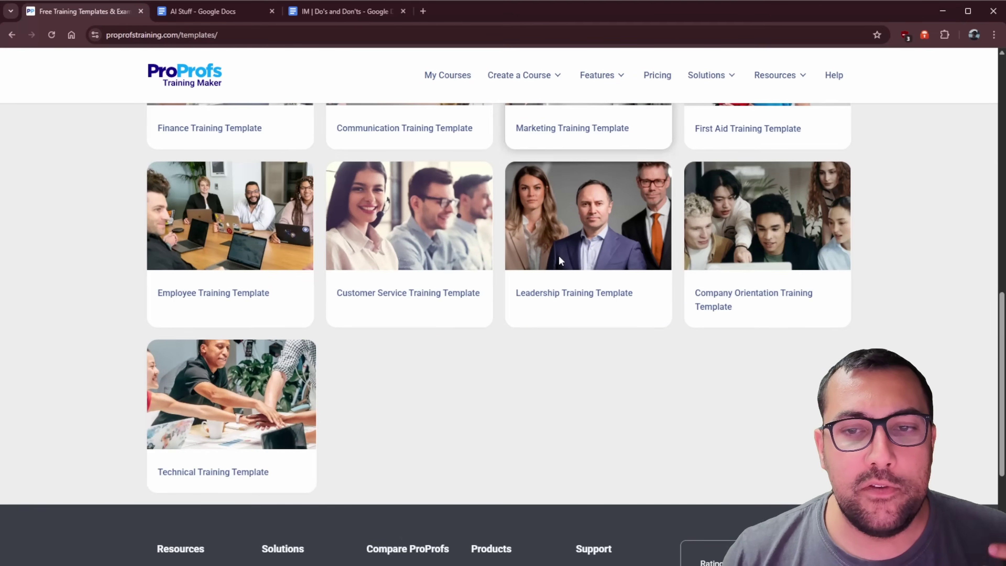
scroll(559, 256, up, 15)
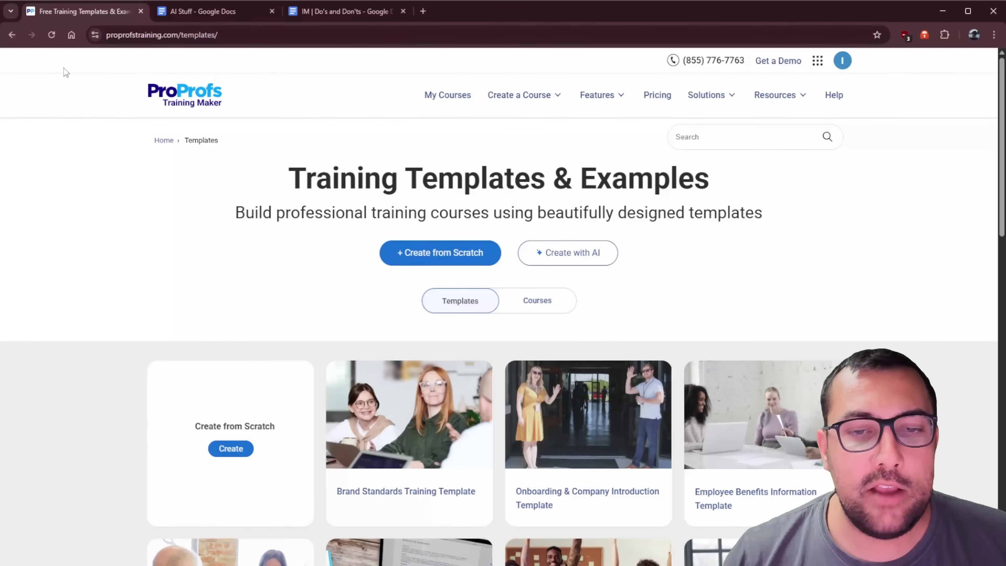
click(12, 34)
Step: Open the Ready to Use Courses library from the Create a Course choices
click(874, 181)
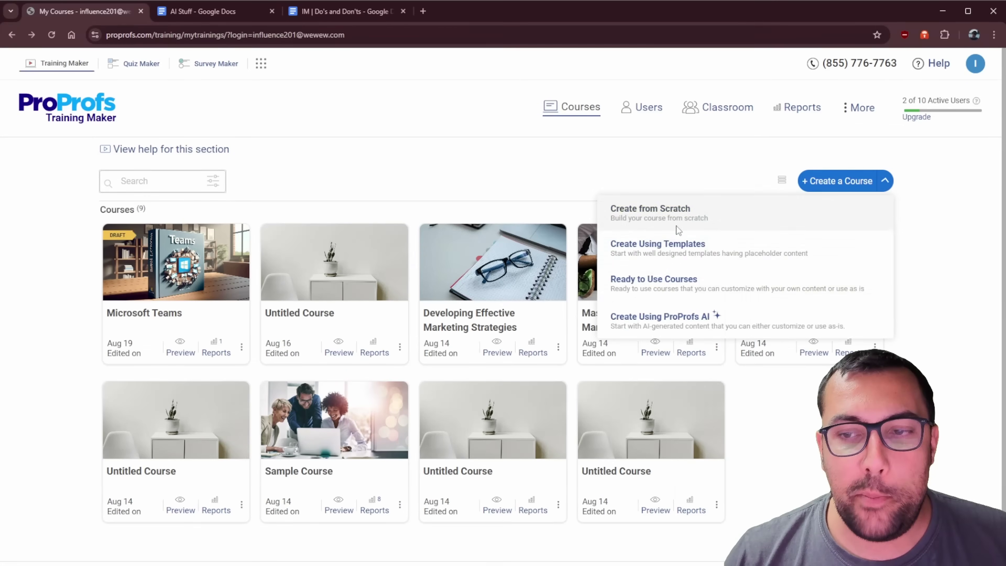
click(655, 282)
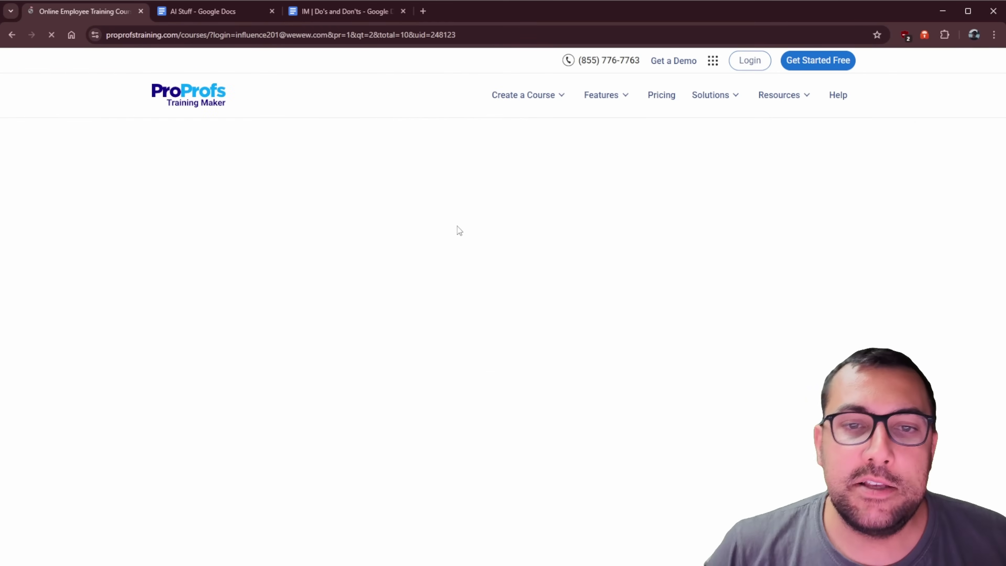
scroll(730, 272, down, 10)
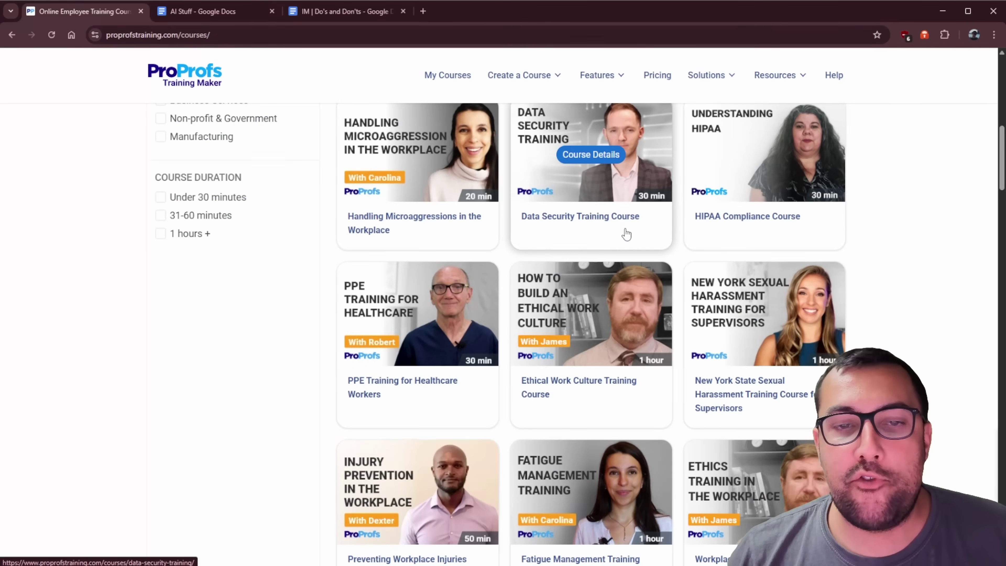
scroll(625, 234, down, 8)
scroll(568, 243, up, 7)
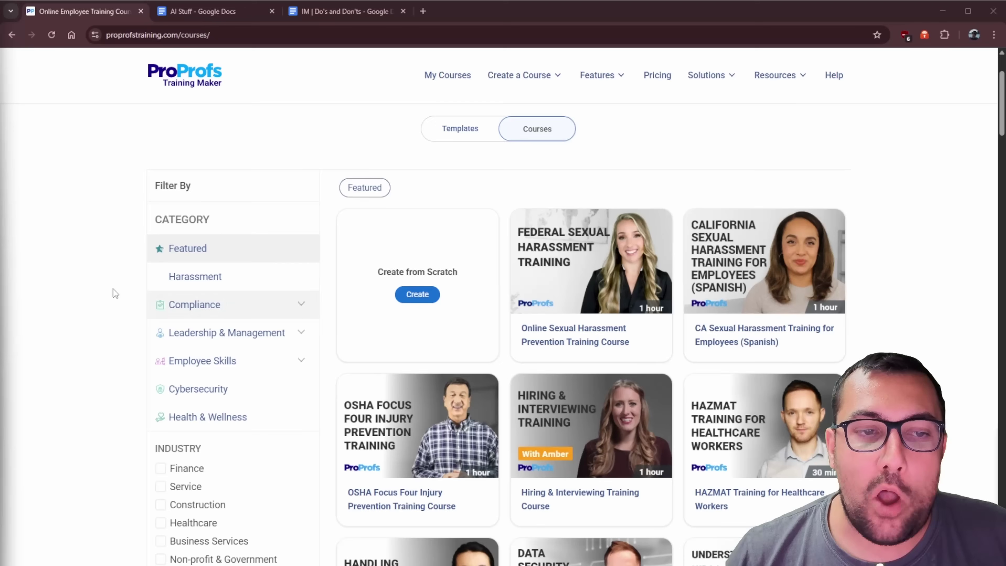
scroll(262, 284, down, 3)
Step: Filter the library to Management courses lasting under 30 minutes
click(293, 224)
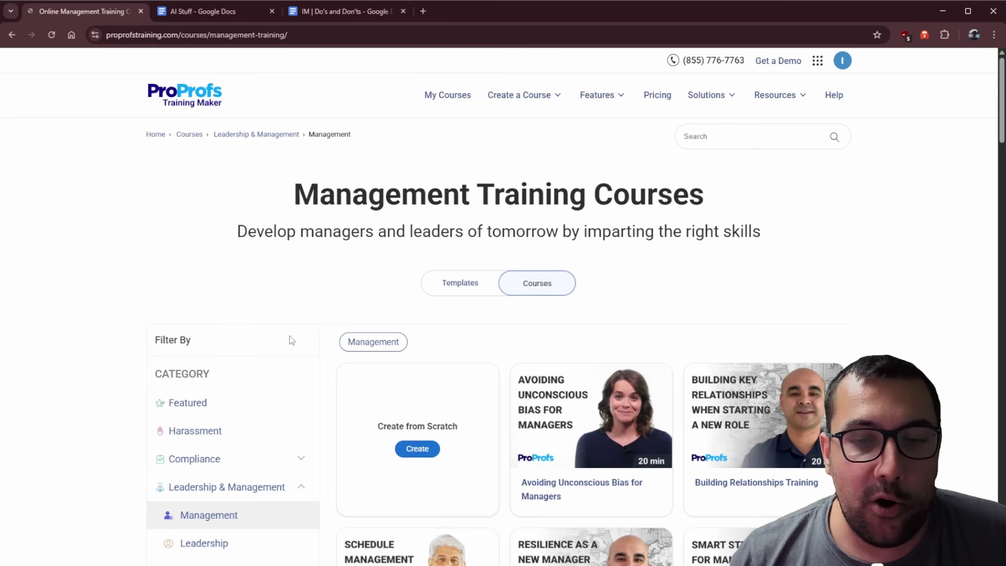
scroll(281, 341, down, 8)
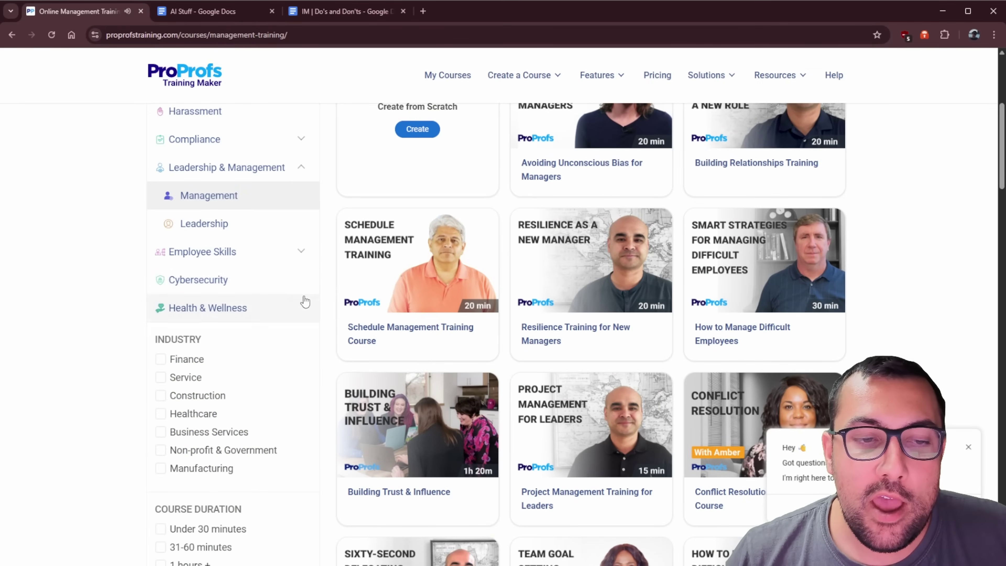
scroll(264, 287, down, 5)
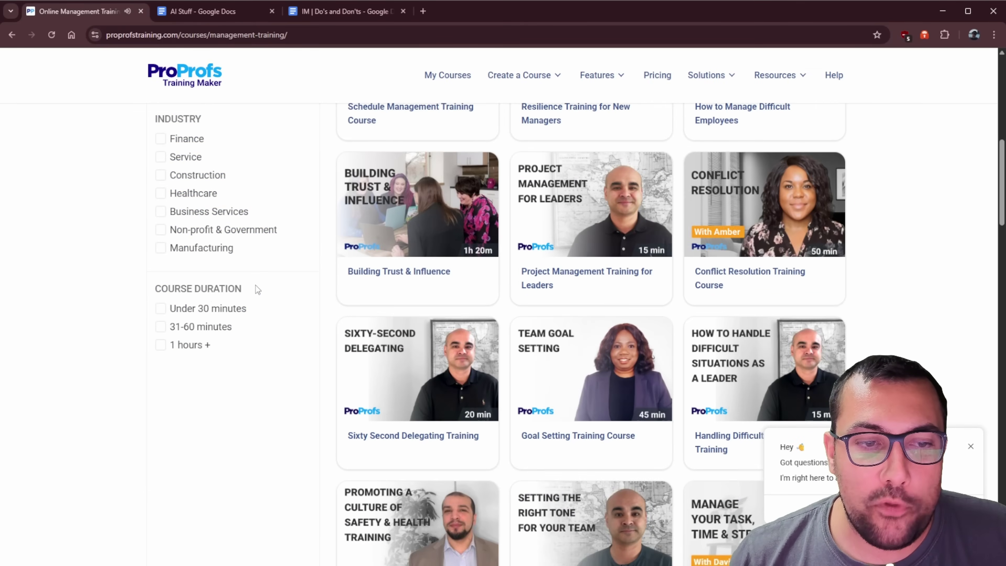
click(203, 309)
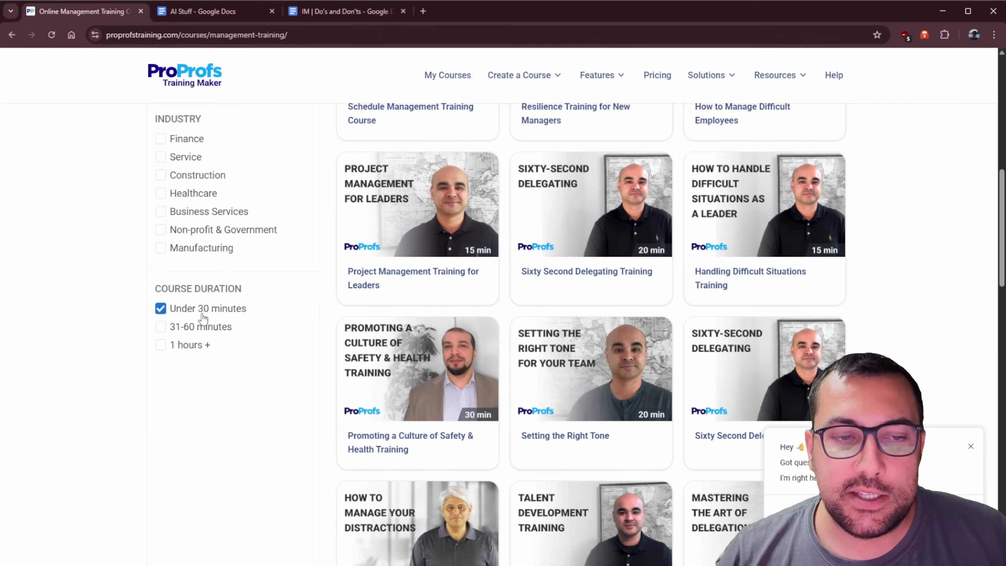
scroll(232, 287, up, 5)
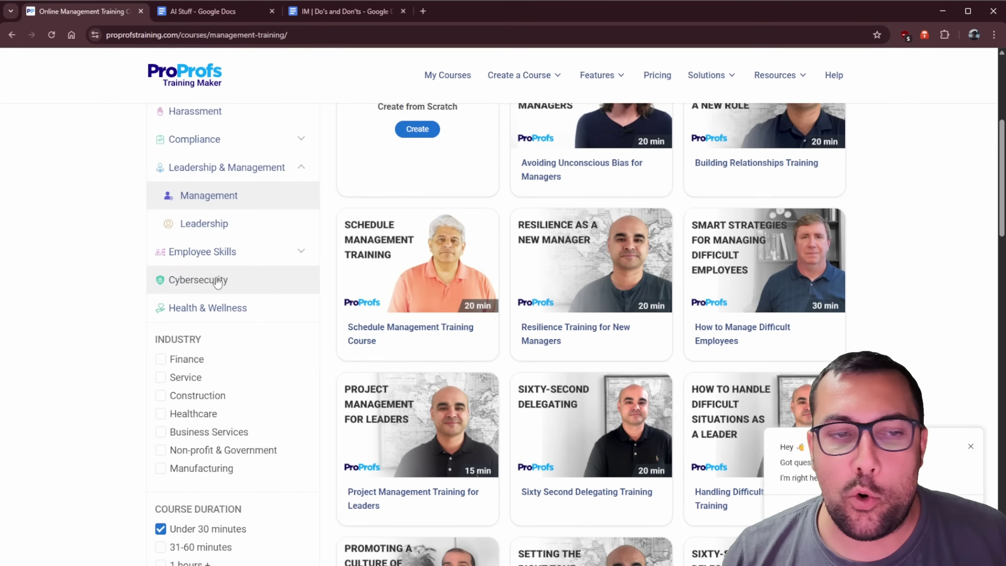
Step: Switch the Category filter to Cybersecurity and scroll through courses like Ransomware Awareness and Password Security Training
click(218, 282)
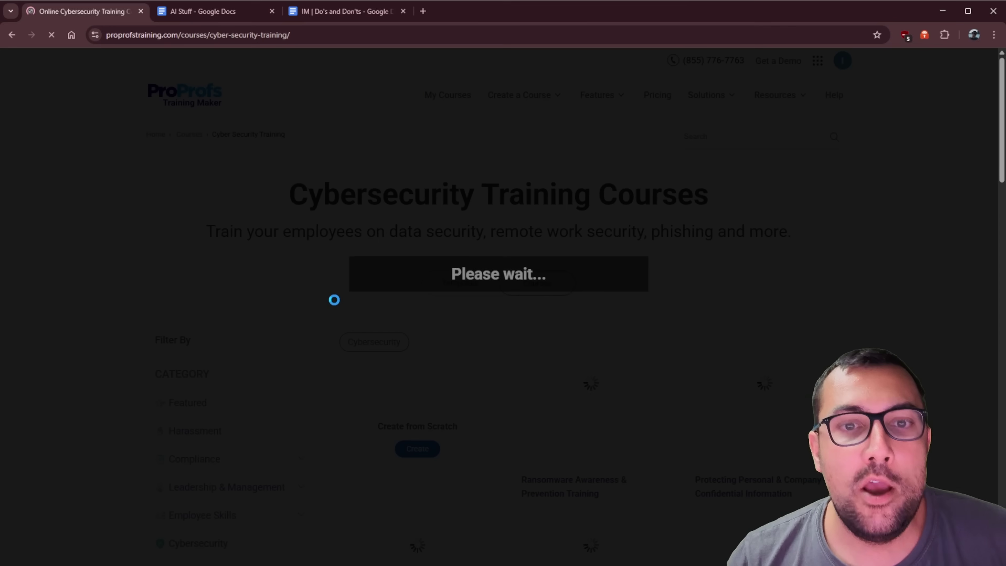
scroll(658, 255, down, 5)
scroll(657, 255, down, 1)
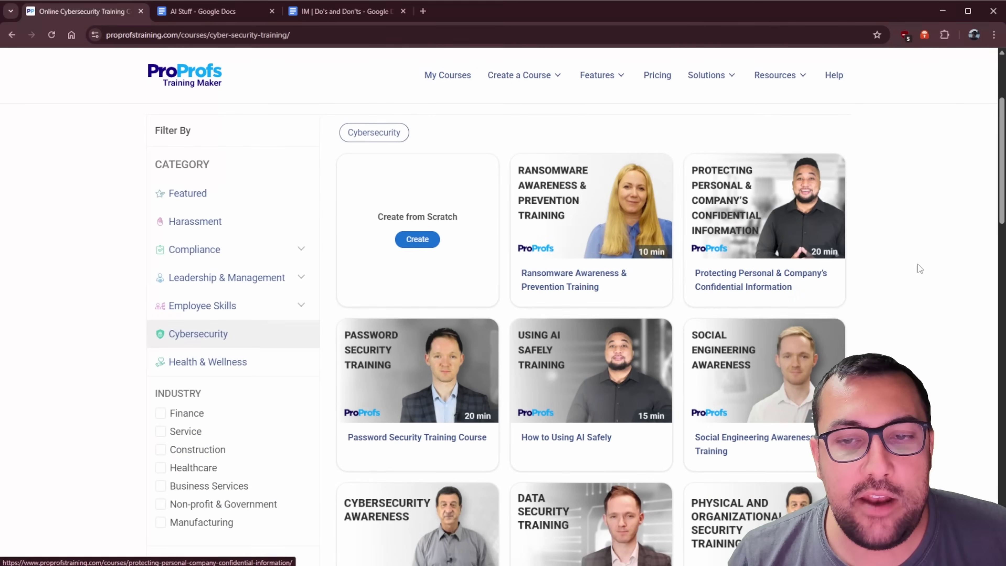